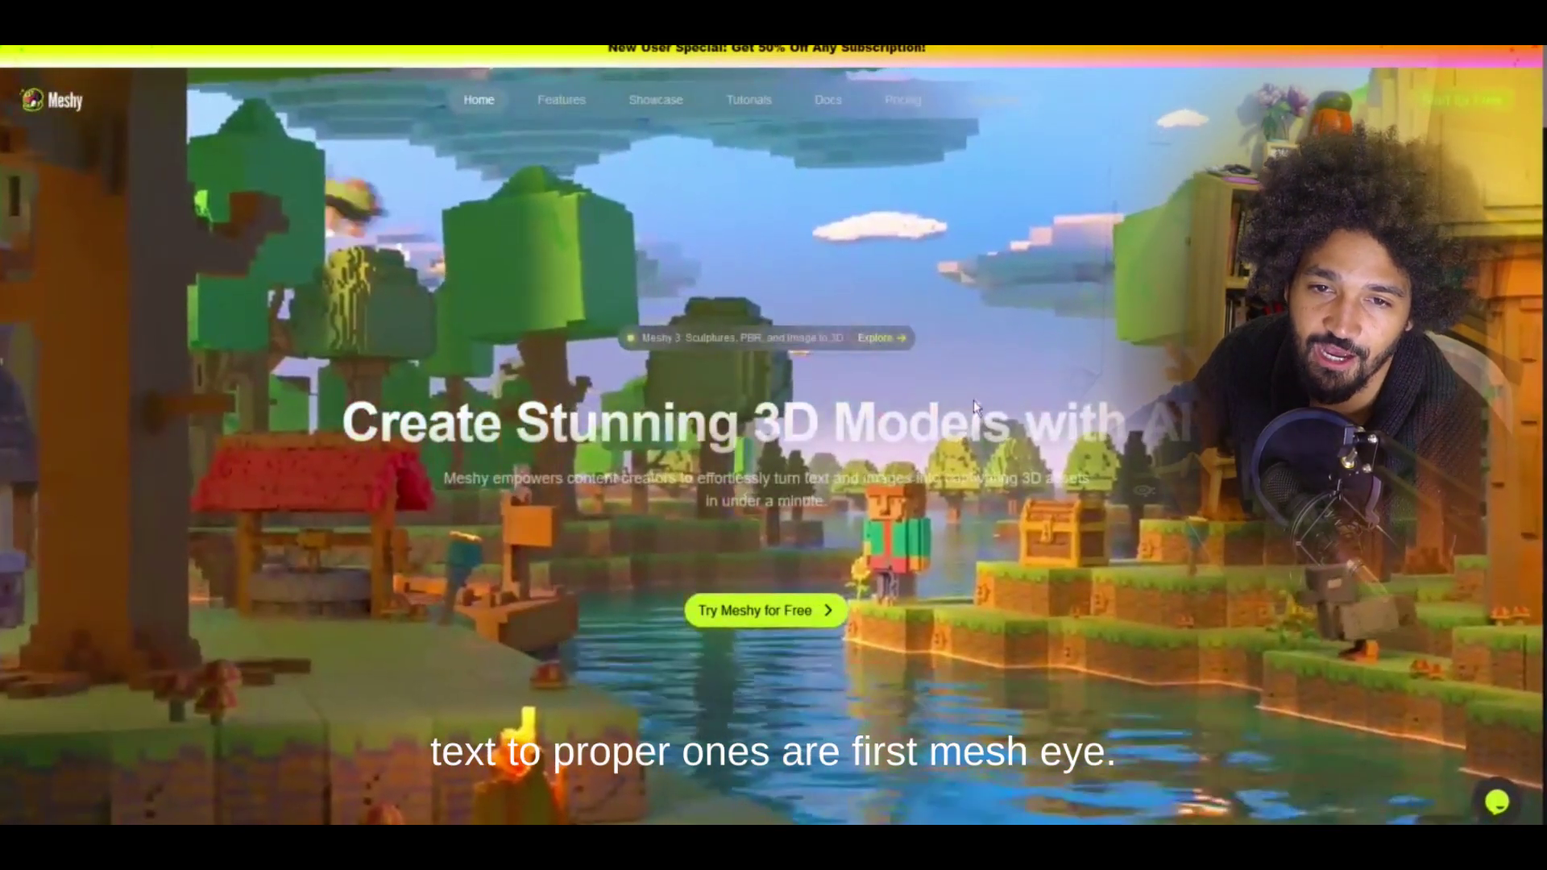
# - Launch the Meshy web app from the homepage's 'Try Meshy for Free' button
pyautogui.click(778, 619)
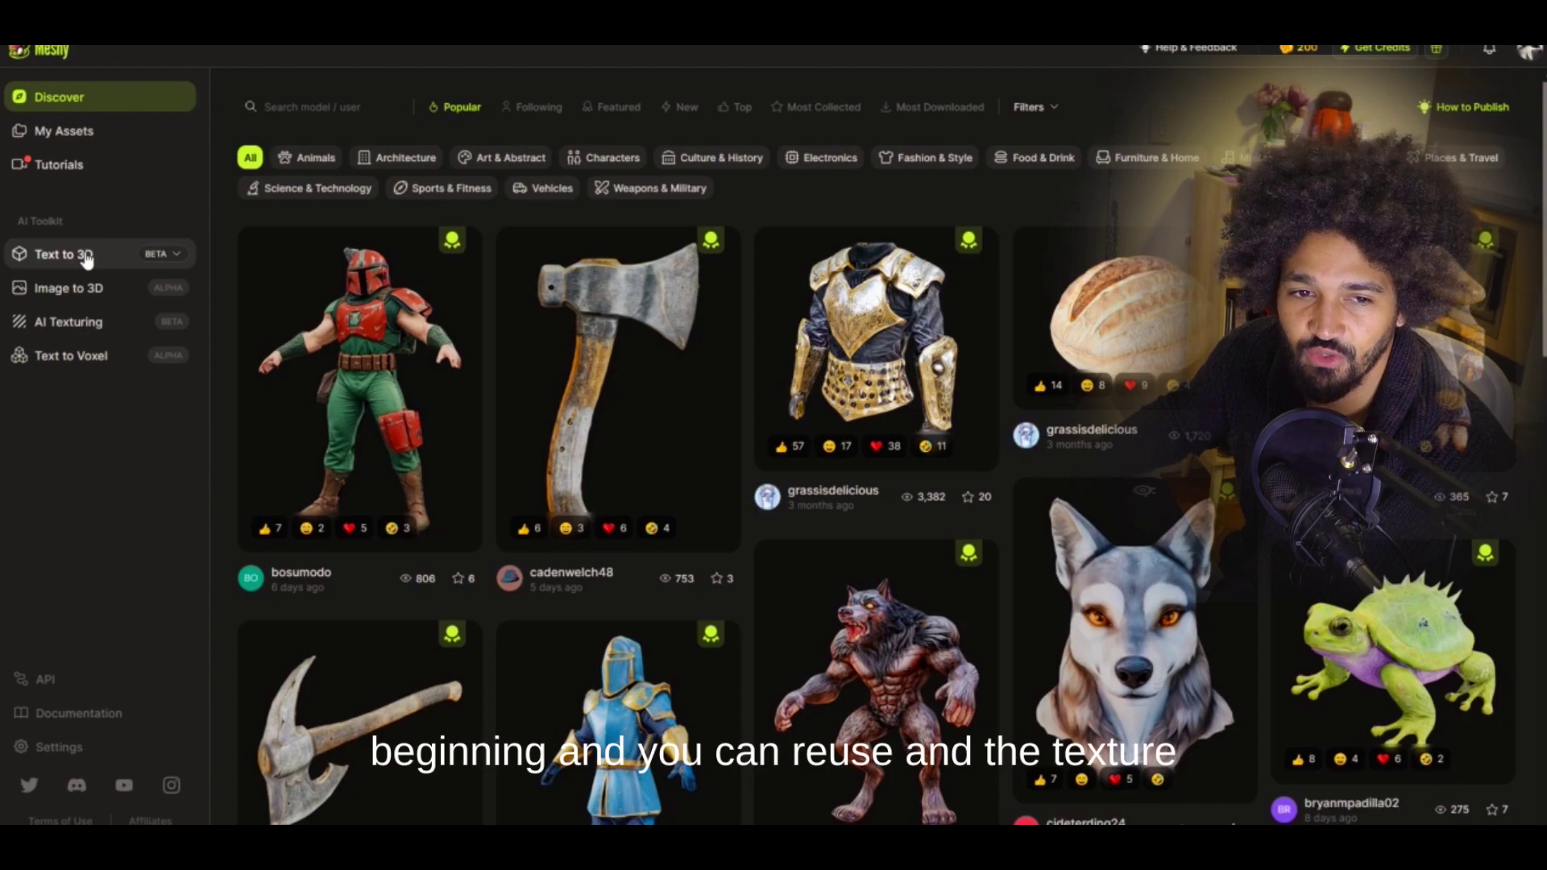
# - In Text to 3D, load the Refined lizard generation with its Realistic style
pyautogui.click(64, 254)
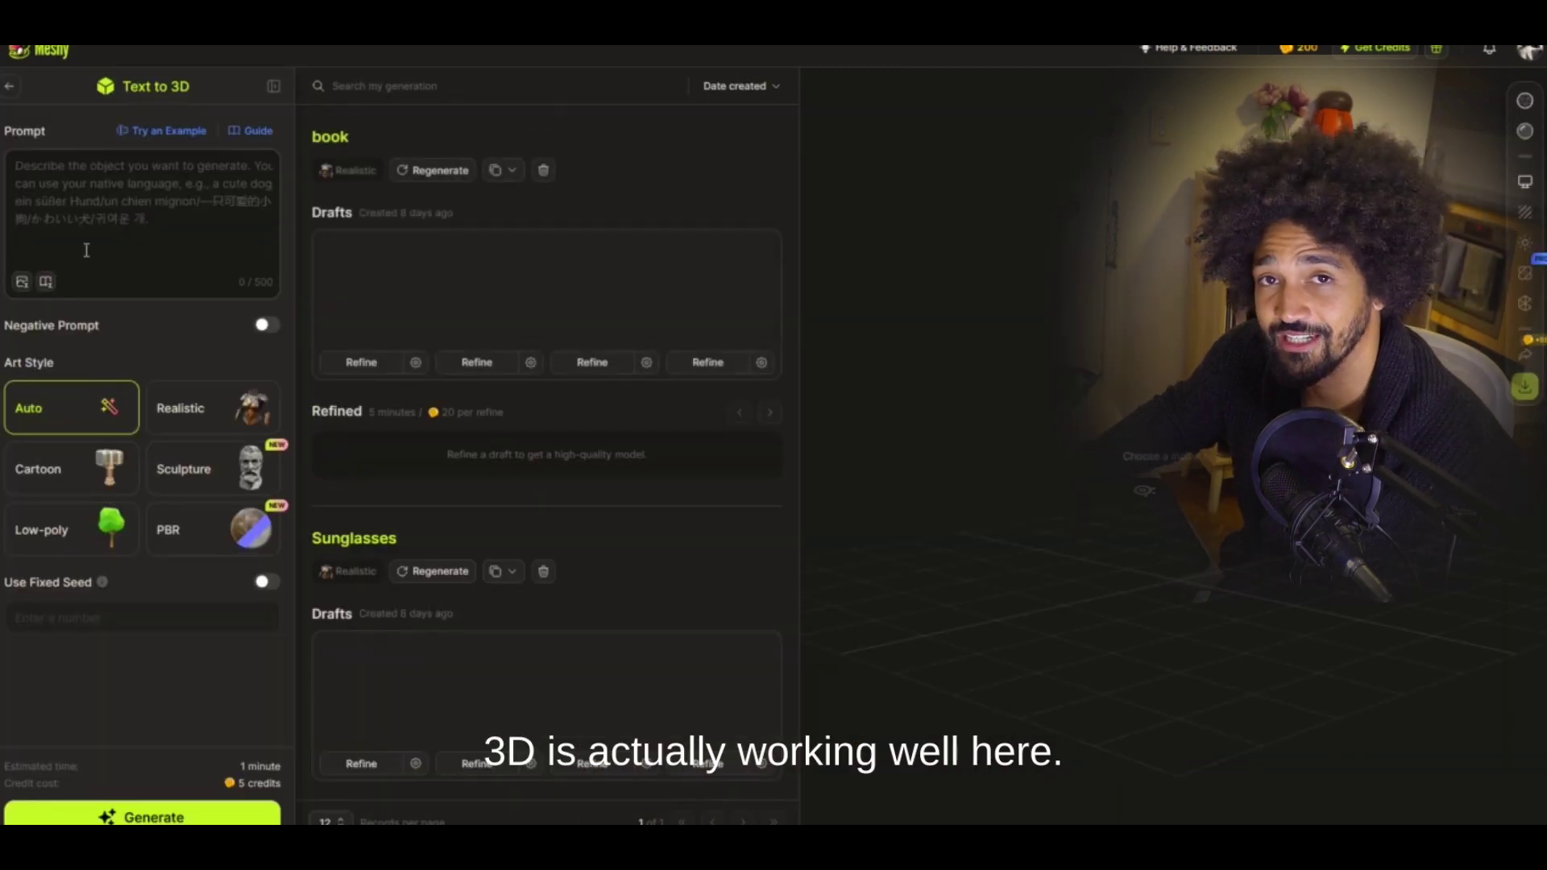
pyautogui.scroll(-4, 476, 338)
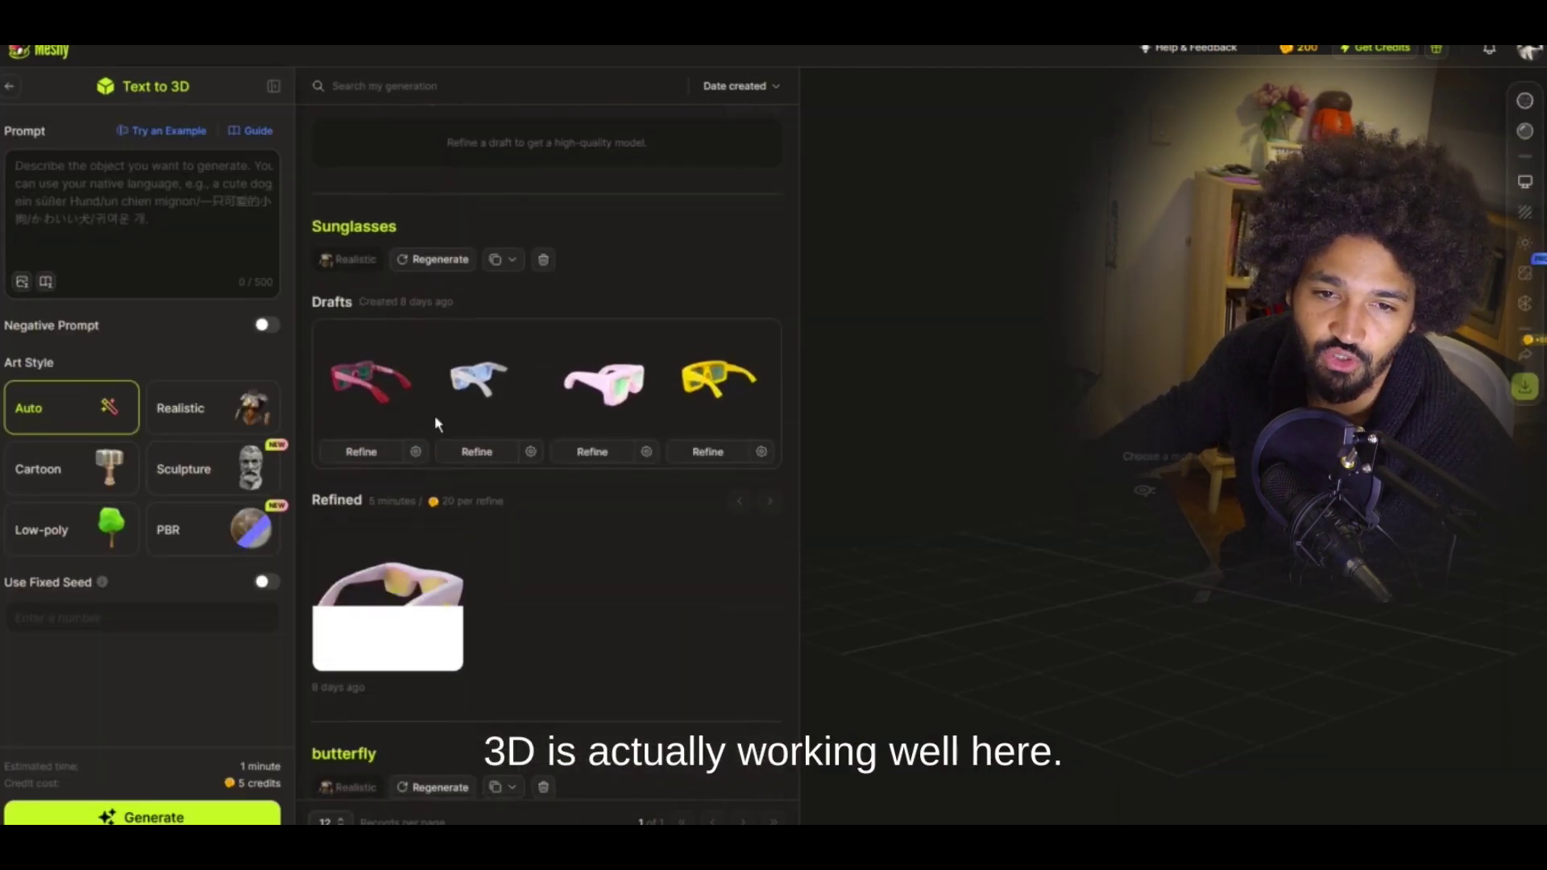
pyautogui.scroll(-15, 435, 421)
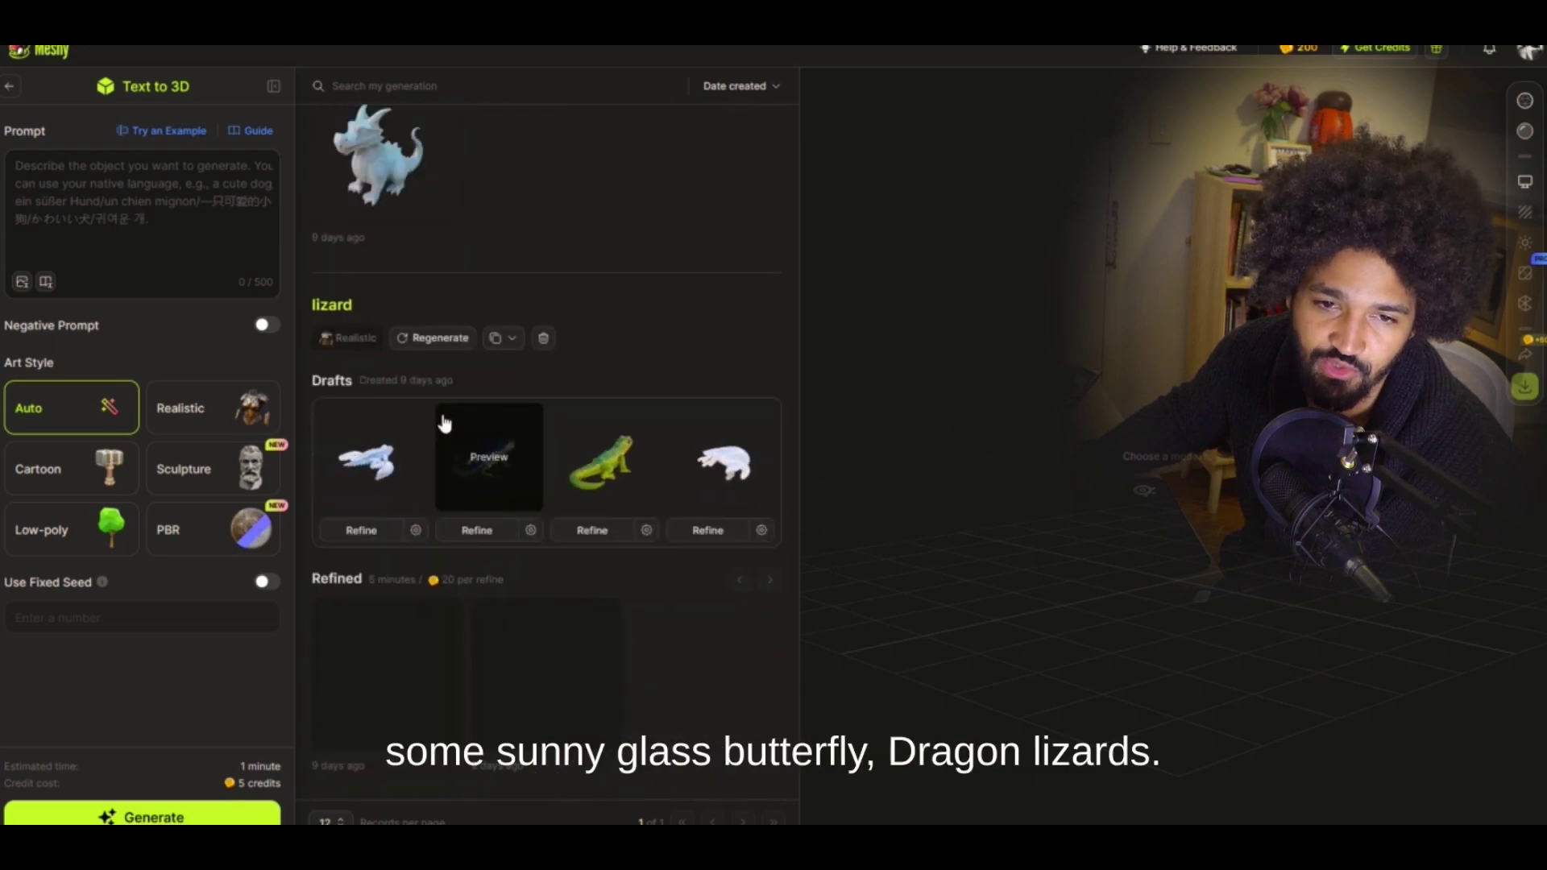
pyautogui.scroll(3, 484, 484)
pyautogui.scroll(-3, 556, 523)
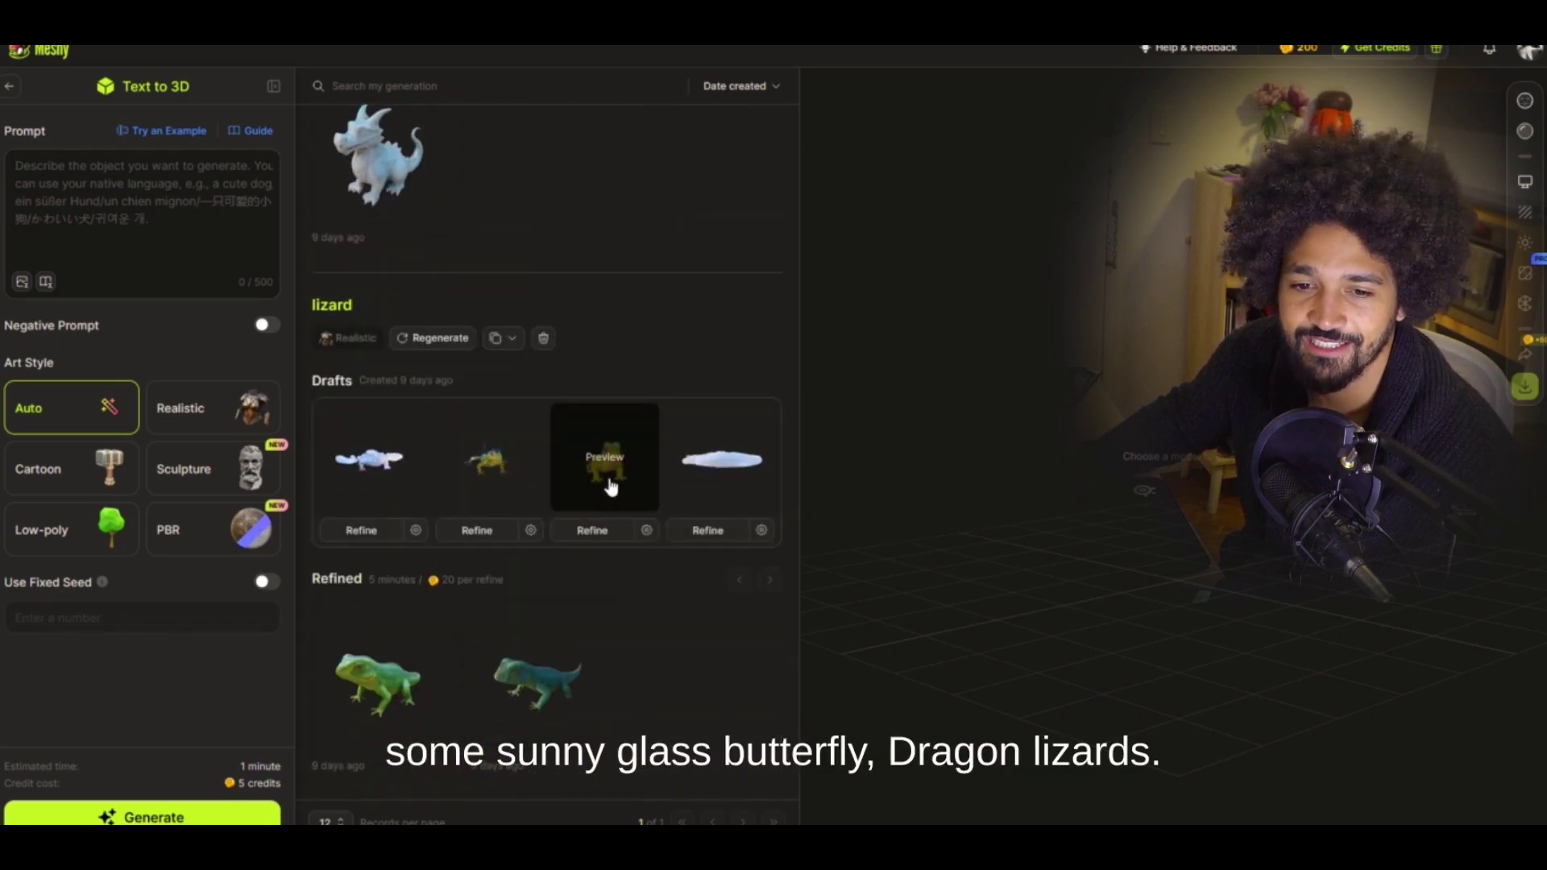
pyautogui.click(372, 685)
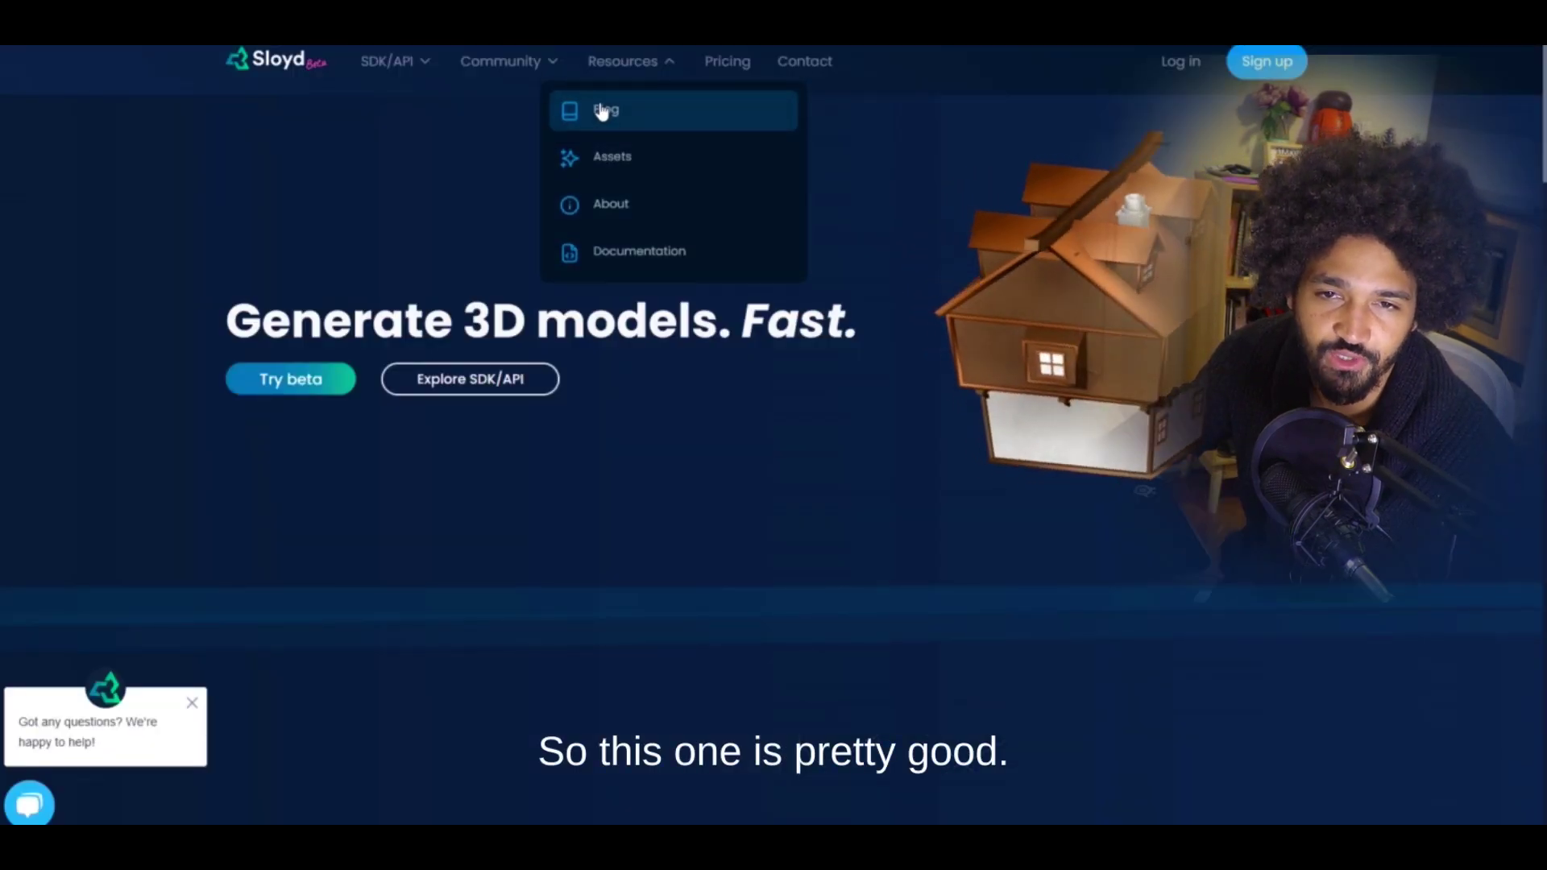
# - Enter the Sloyd beta and sign in with a Google account
pyautogui.click(347, 385)
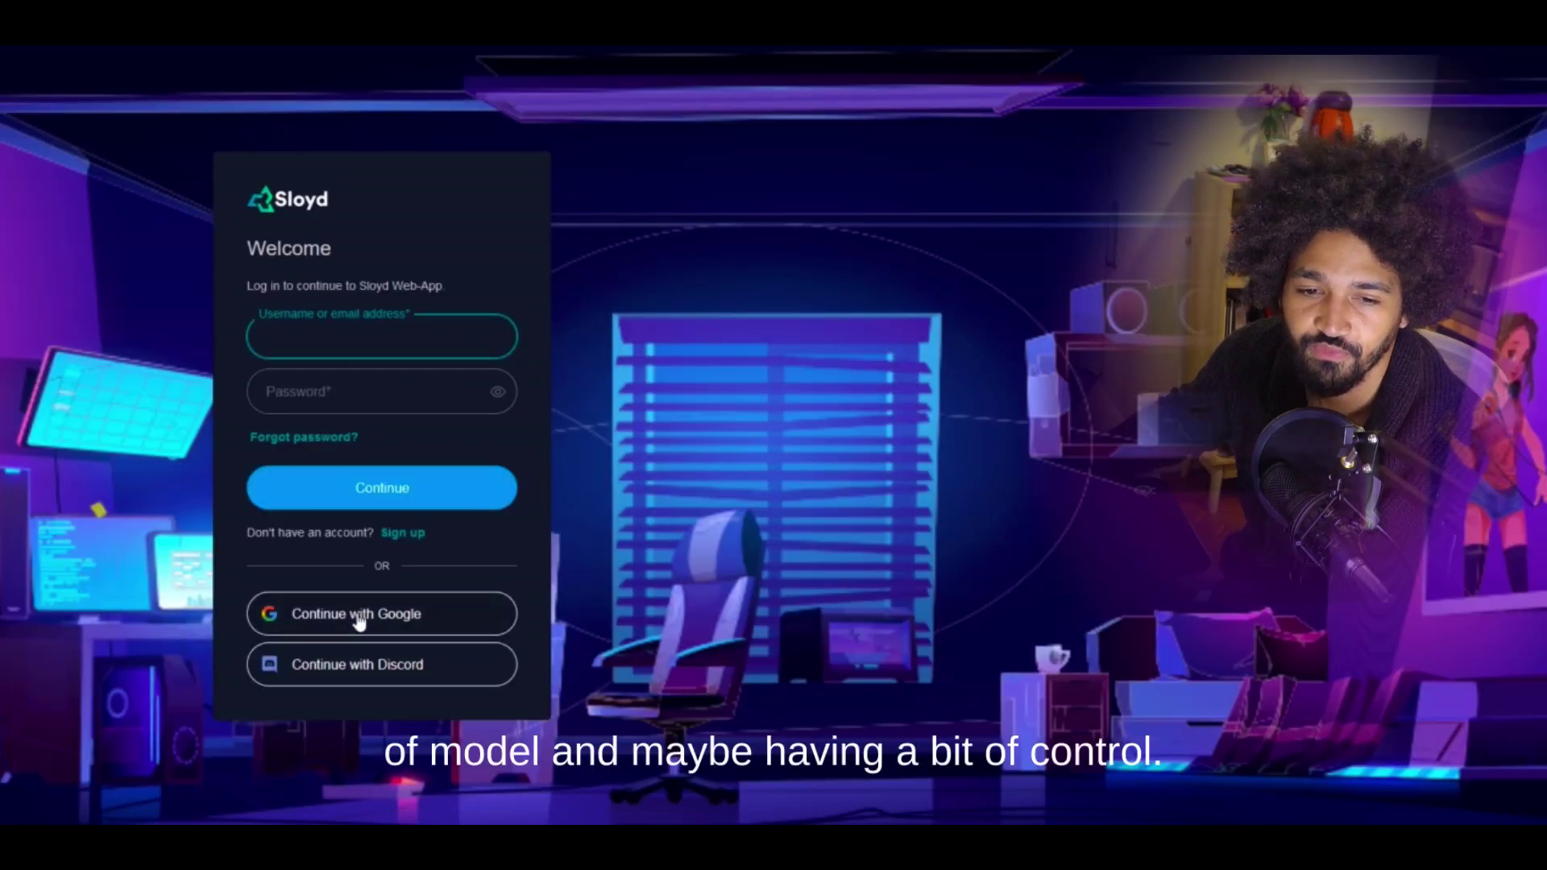
pyautogui.click(360, 616)
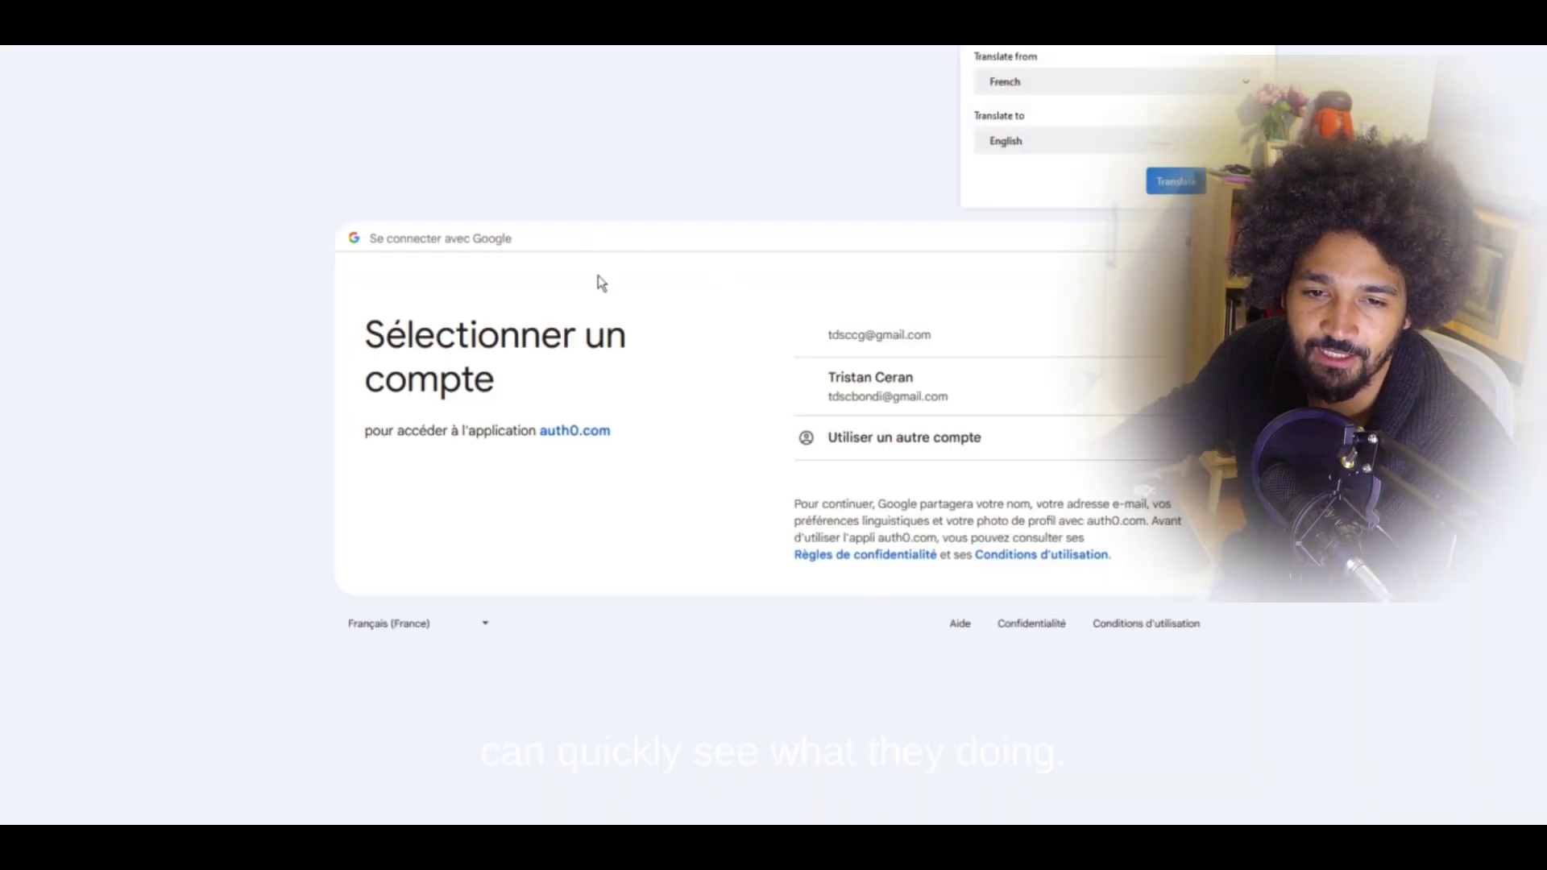
pyautogui.click(853, 340)
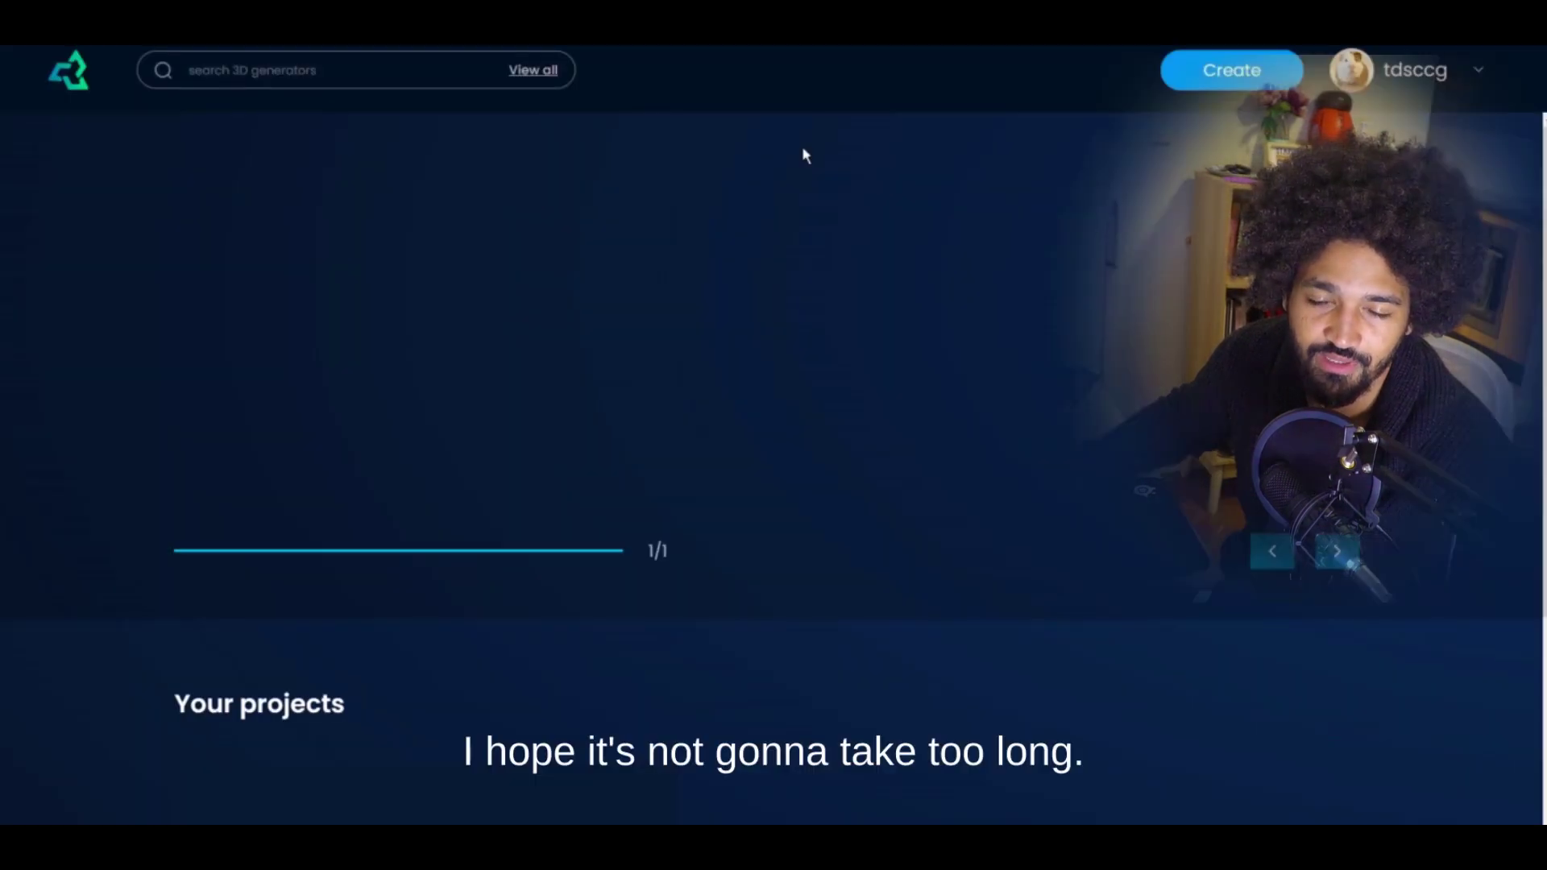
# - Create a new untitled scene, browse the Objects library, and switch to its AI Prompt tab
pyautogui.click(1247, 77)
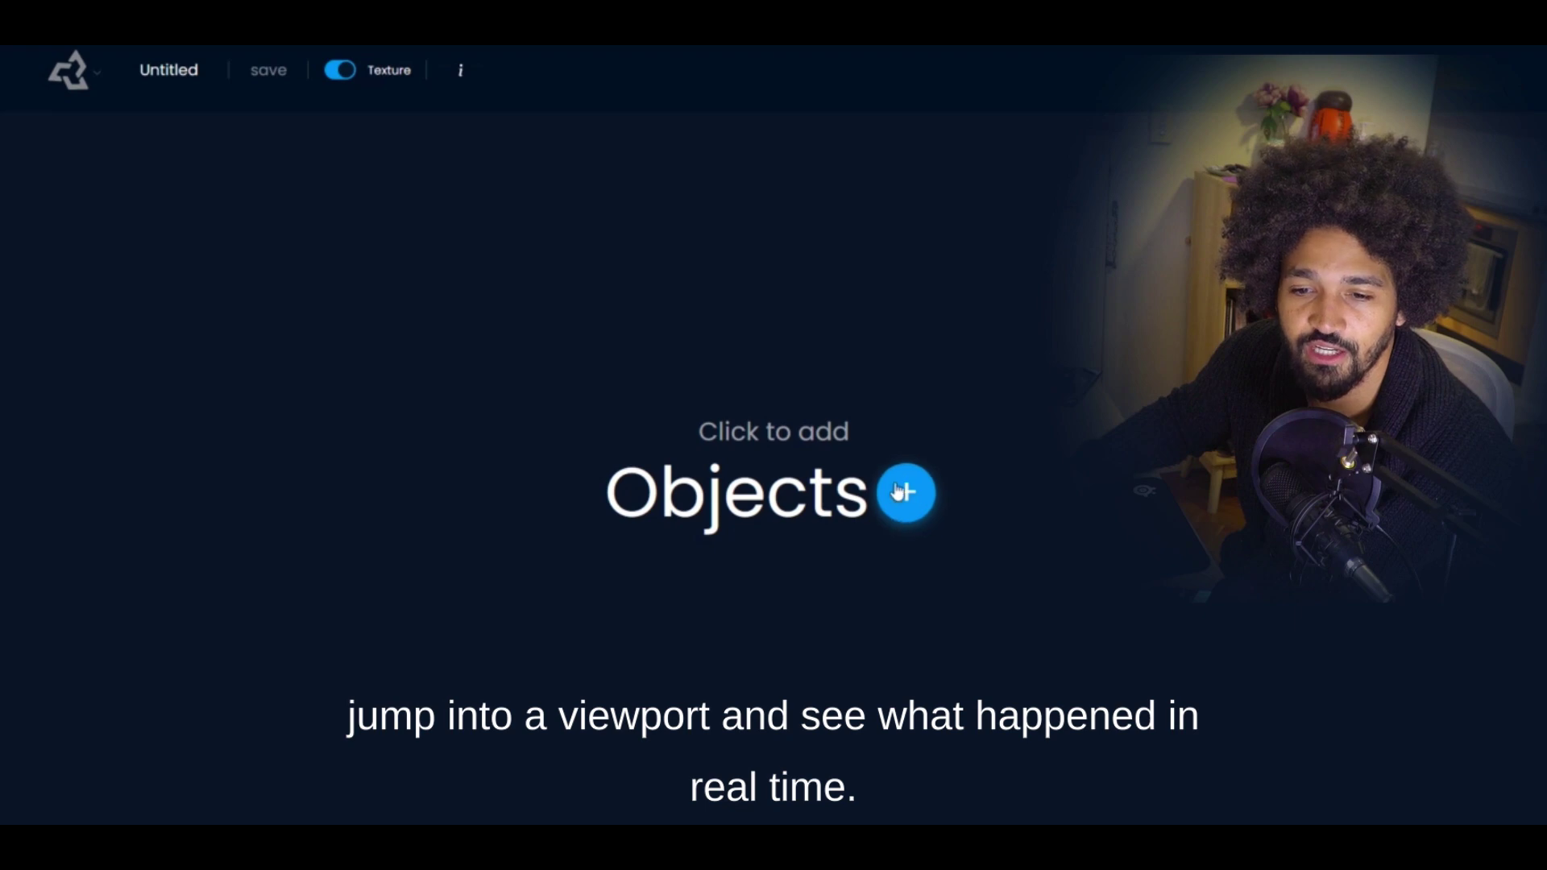
pyautogui.click(900, 490)
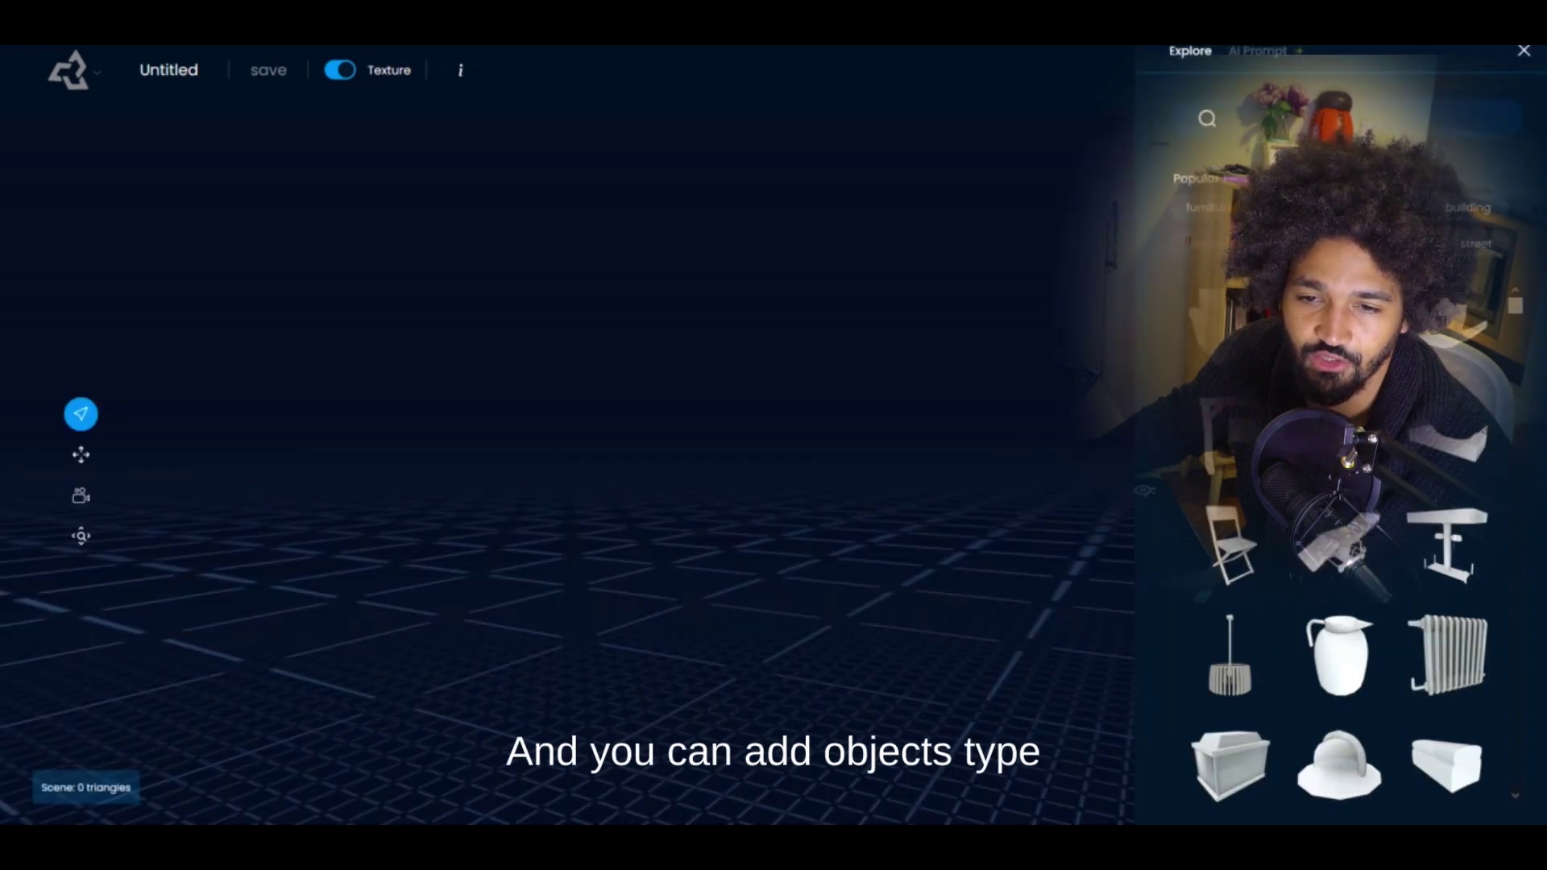
pyautogui.scroll(-10, 1338, 645)
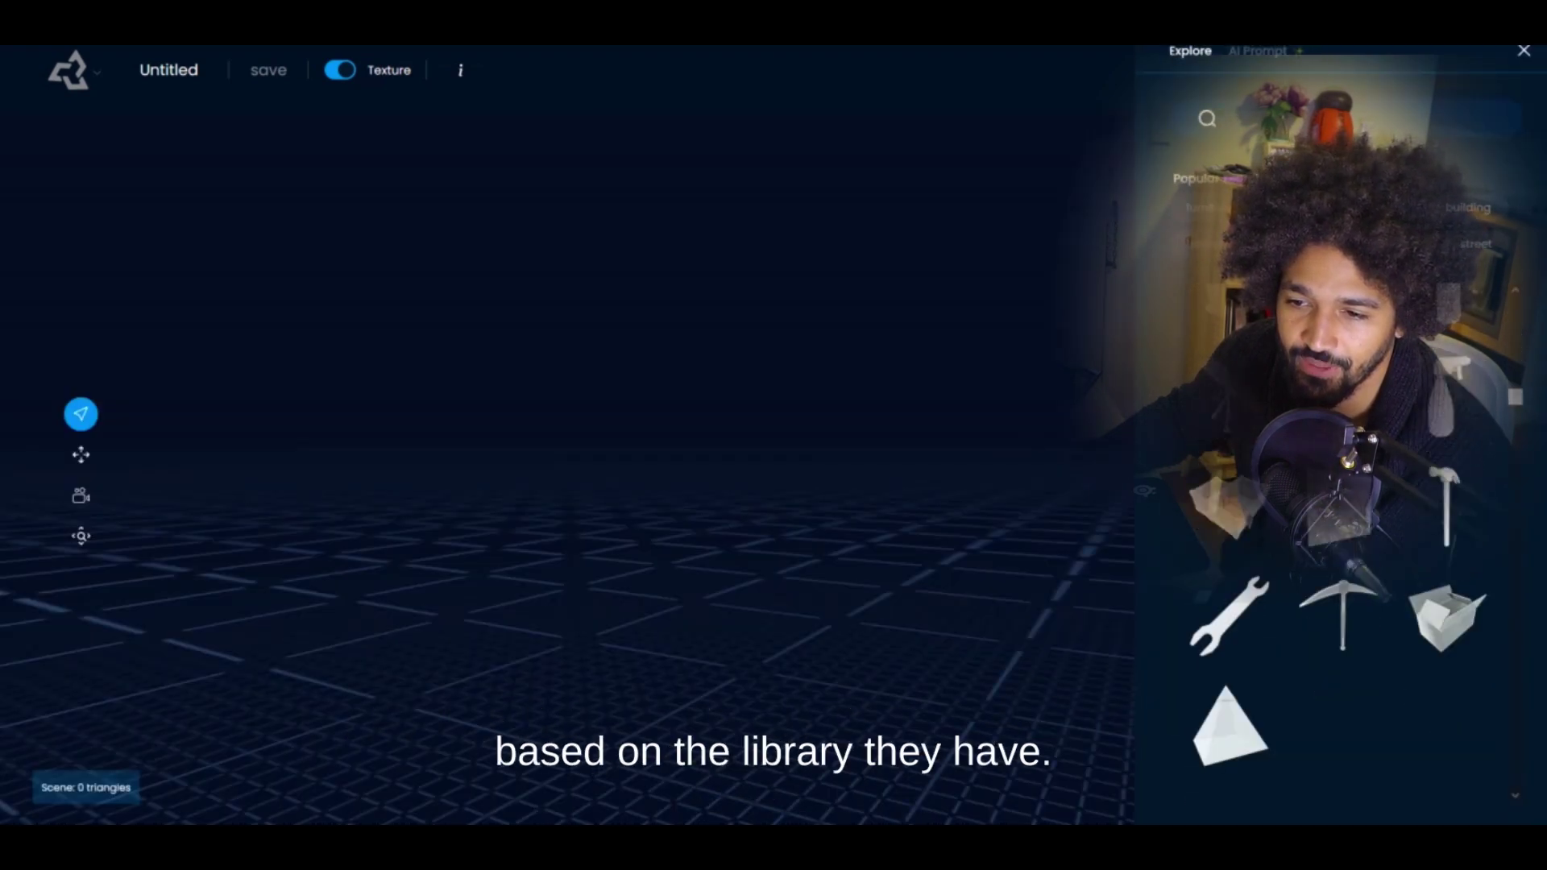
pyautogui.scroll(-3, 1337, 645)
pyautogui.scroll(10, 1337, 645)
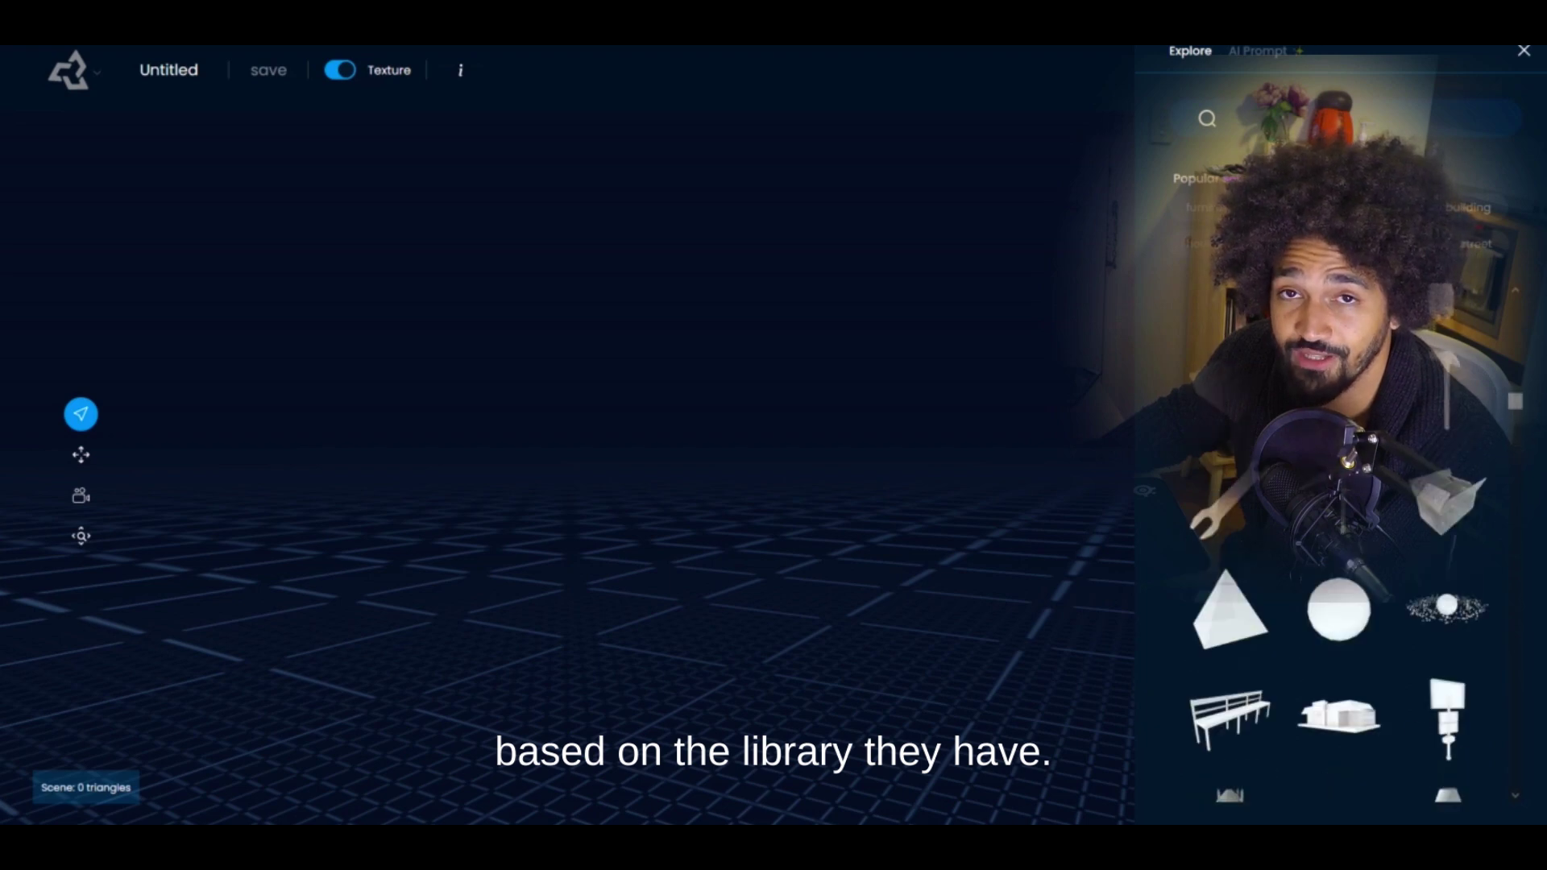
pyautogui.click(1260, 65)
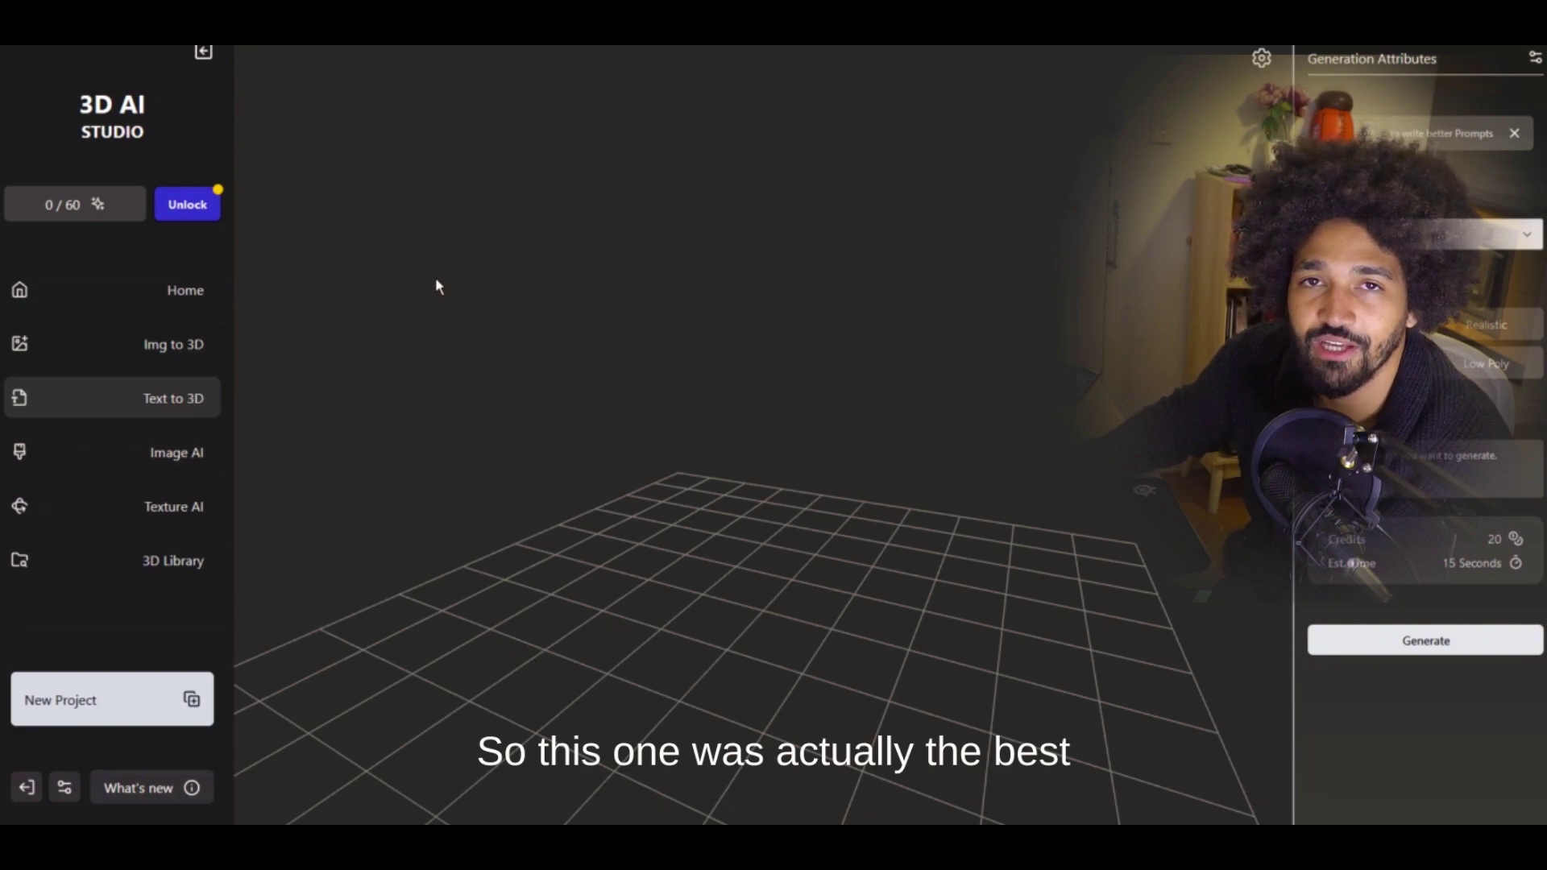
# - Browse the 3D Library, Img to 3D and Text to 3D sections, then read the Prompt Guidelines
pyautogui.click(181, 578)
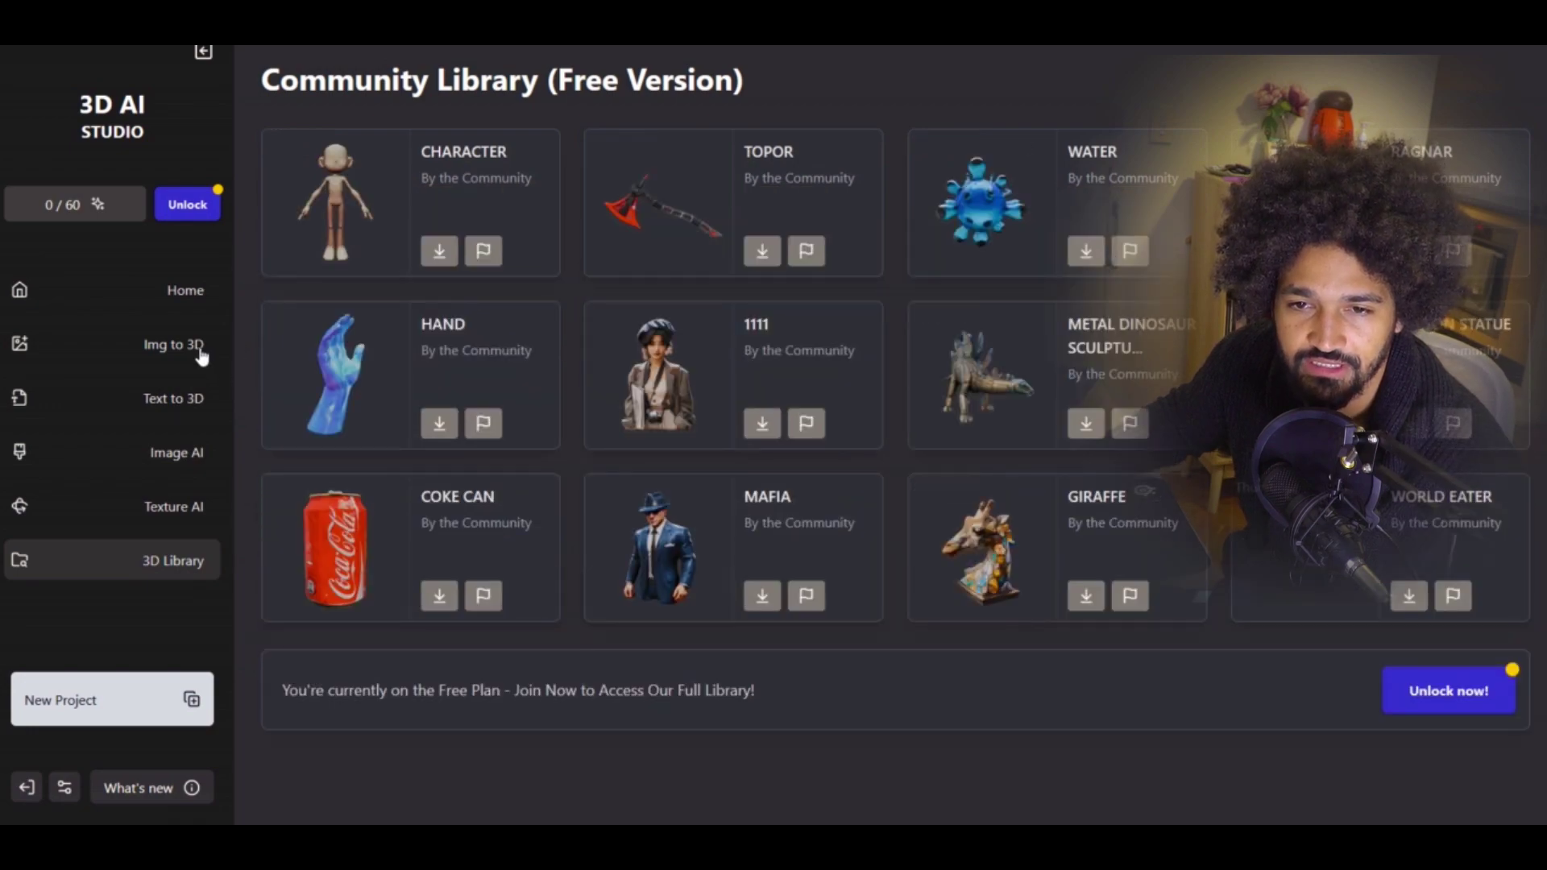
pyautogui.click(199, 350)
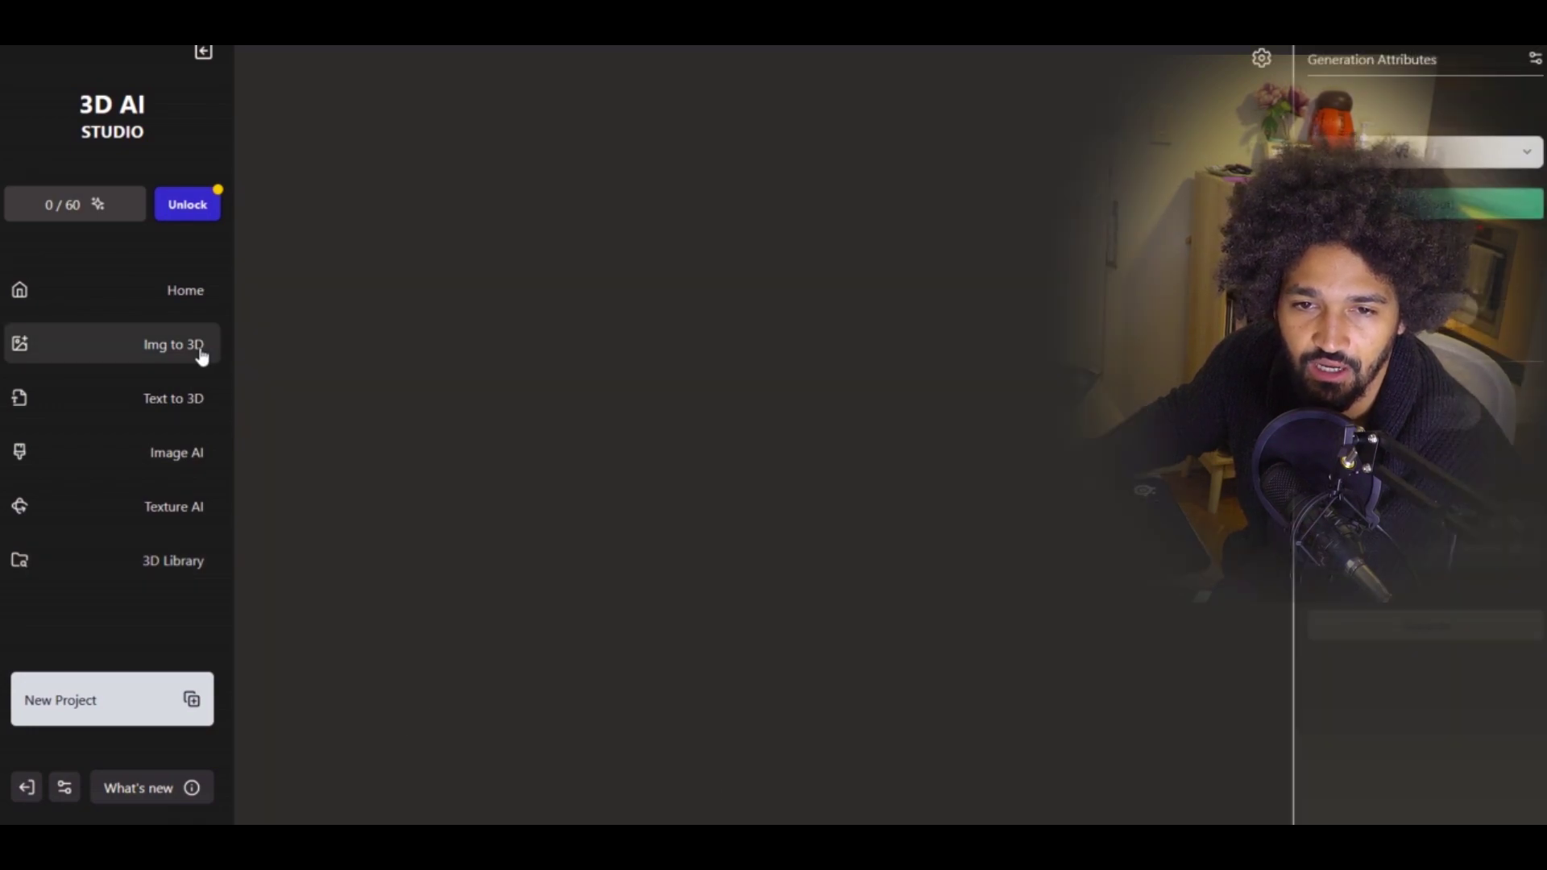
pyautogui.click(169, 402)
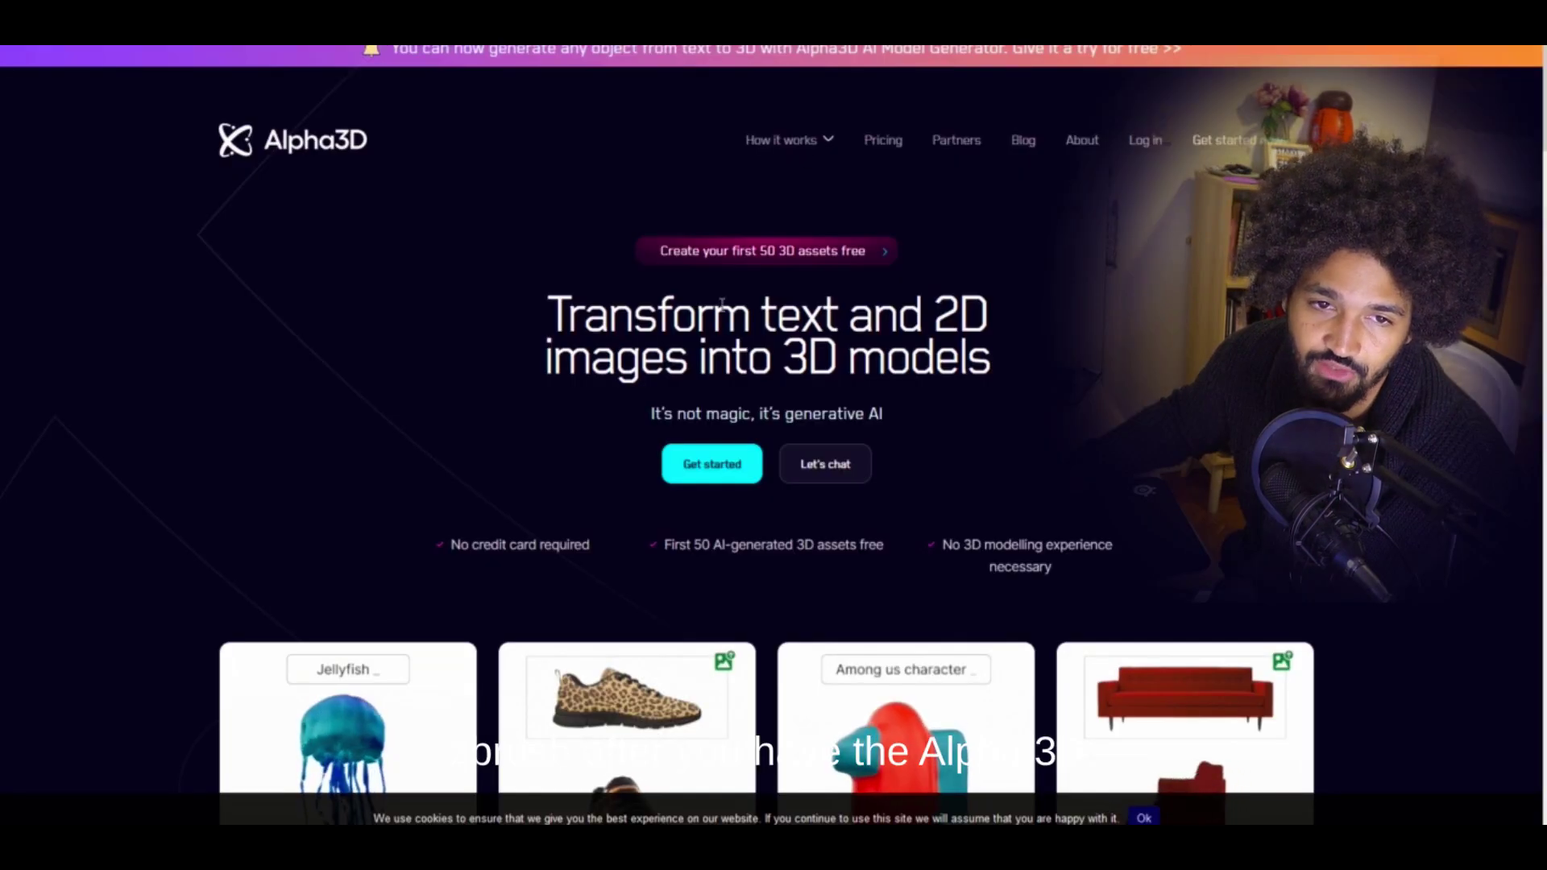
pyautogui.scroll(-5, 838, 400)
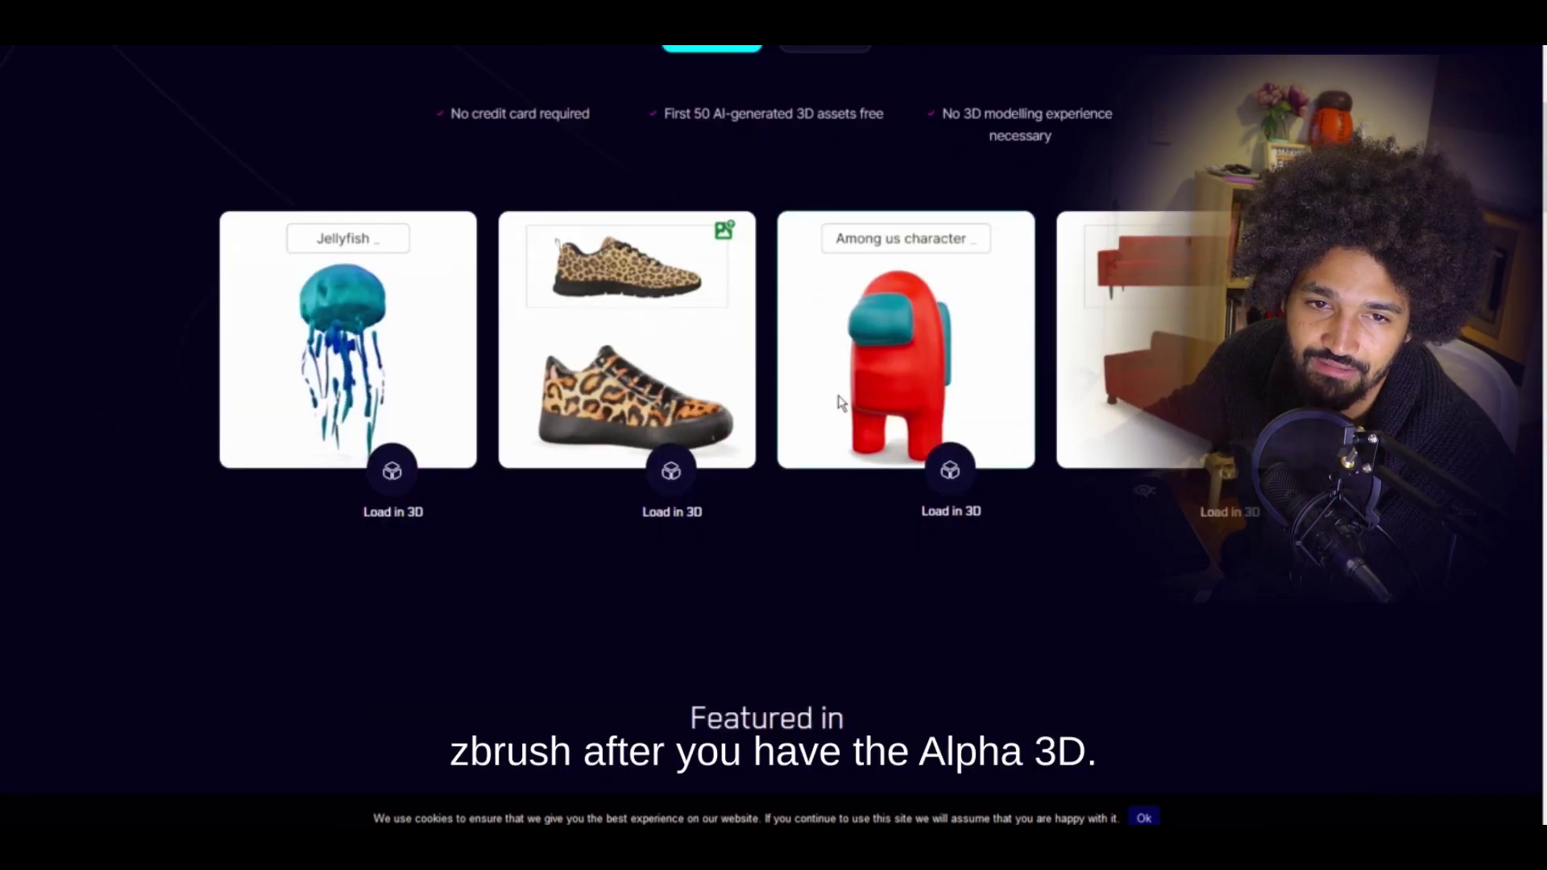
pyautogui.scroll(5, 838, 400)
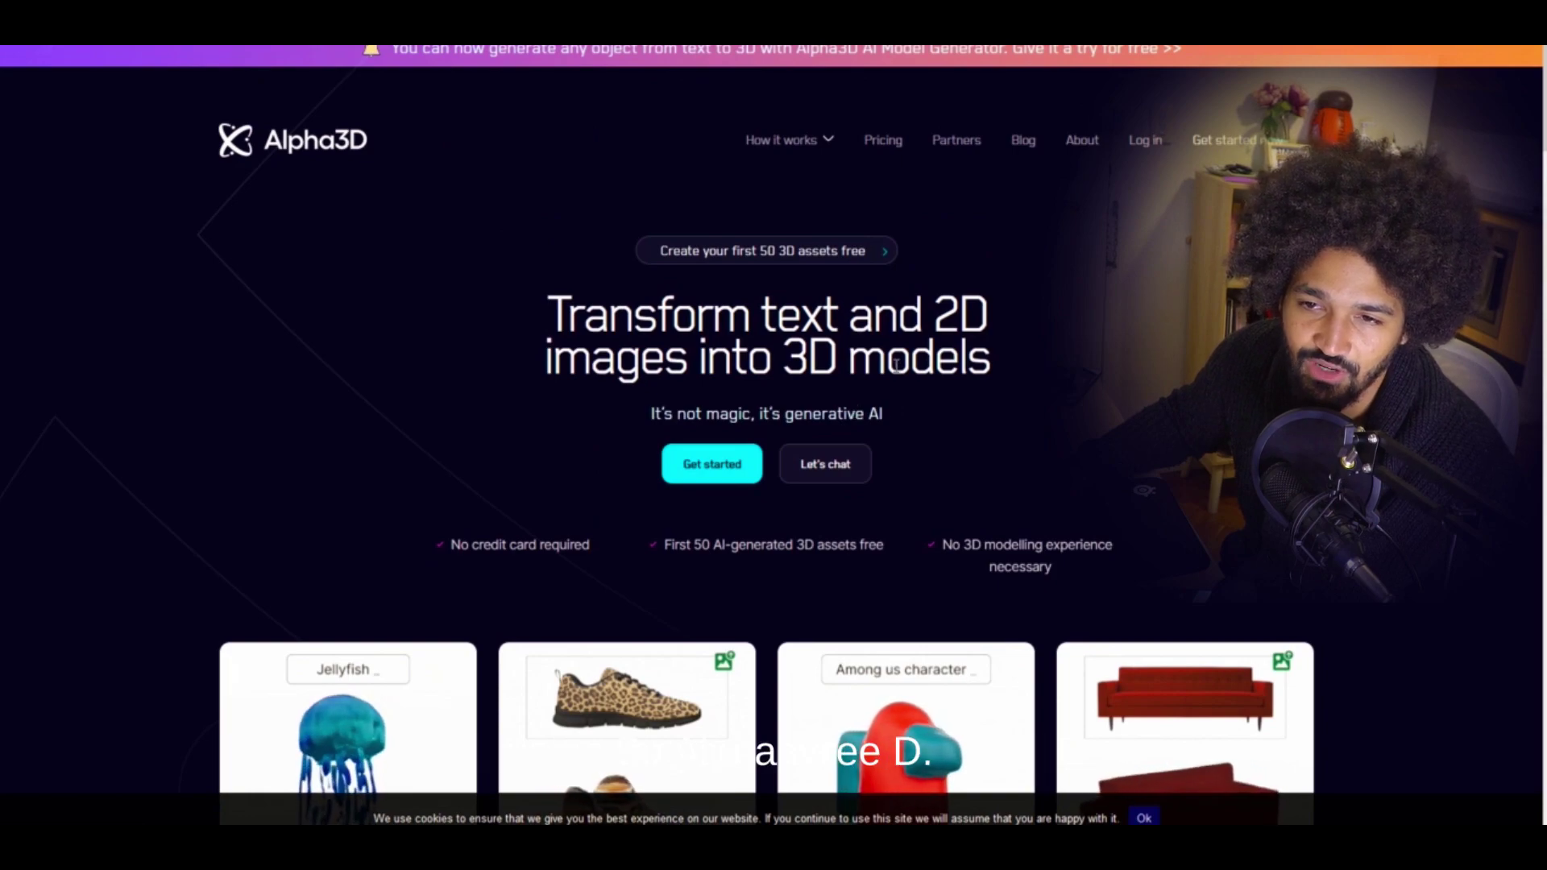
pyautogui.scroll(-6, 899, 375)
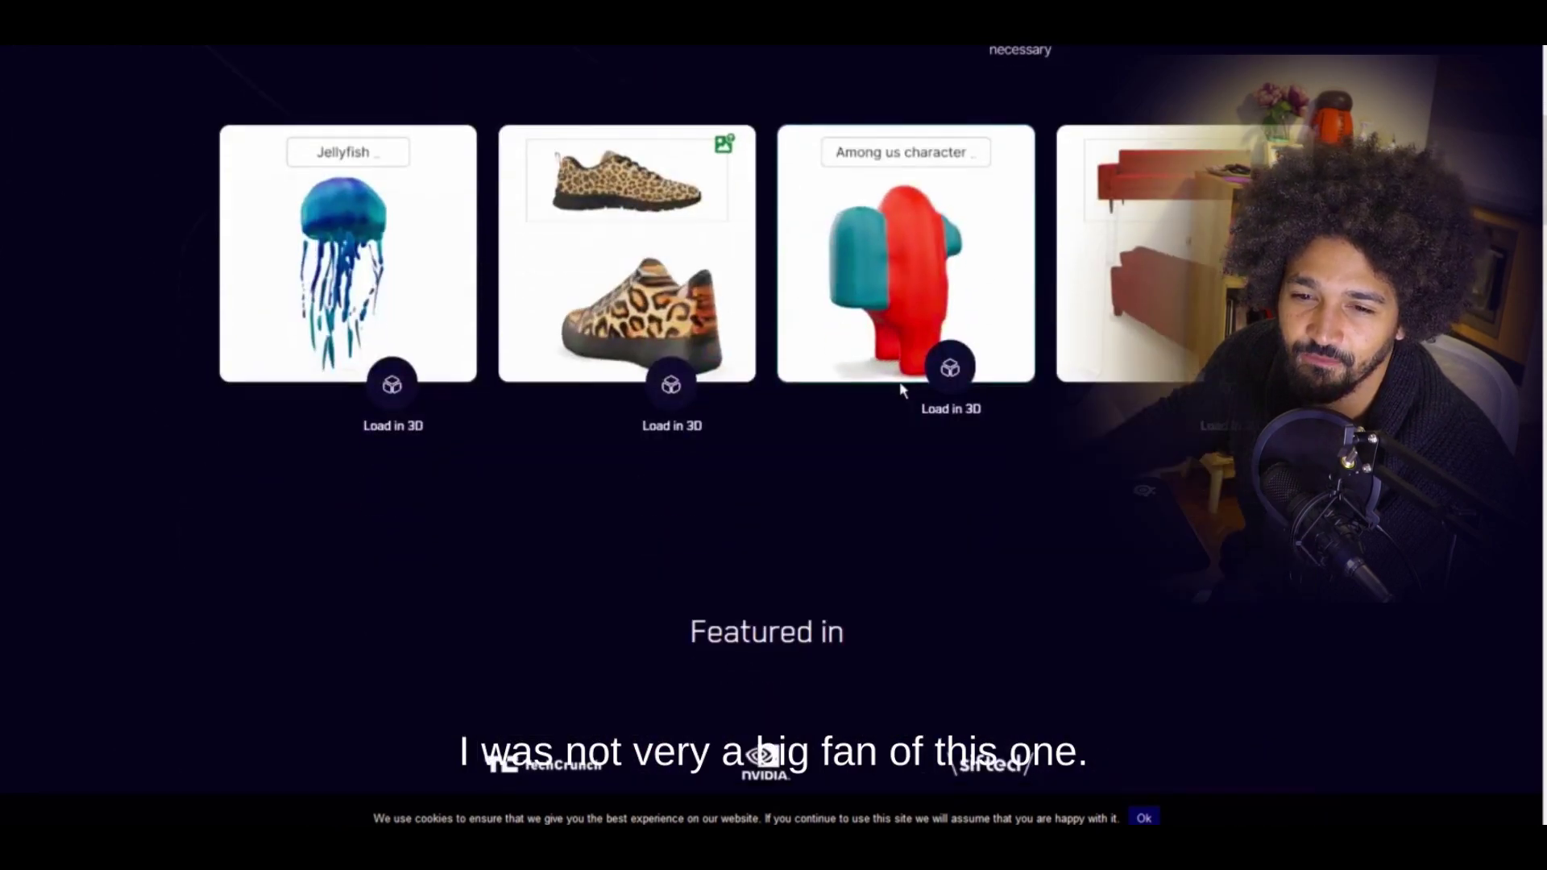
pyautogui.scroll(3, 901, 384)
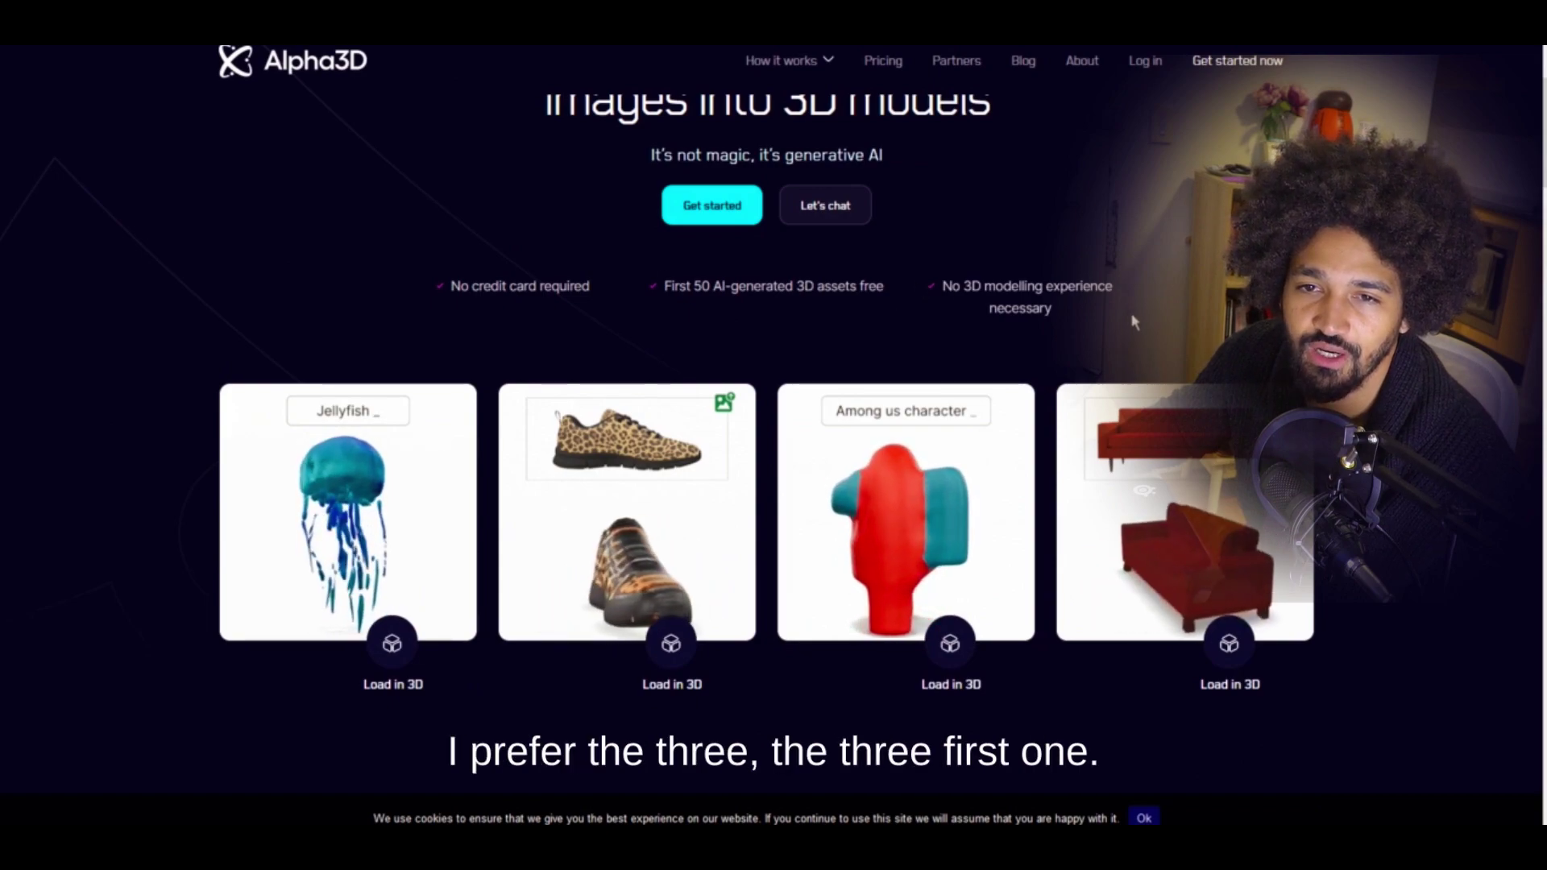
pyautogui.scroll(-5, 1140, 346)
pyautogui.scroll(8, 1048, 306)
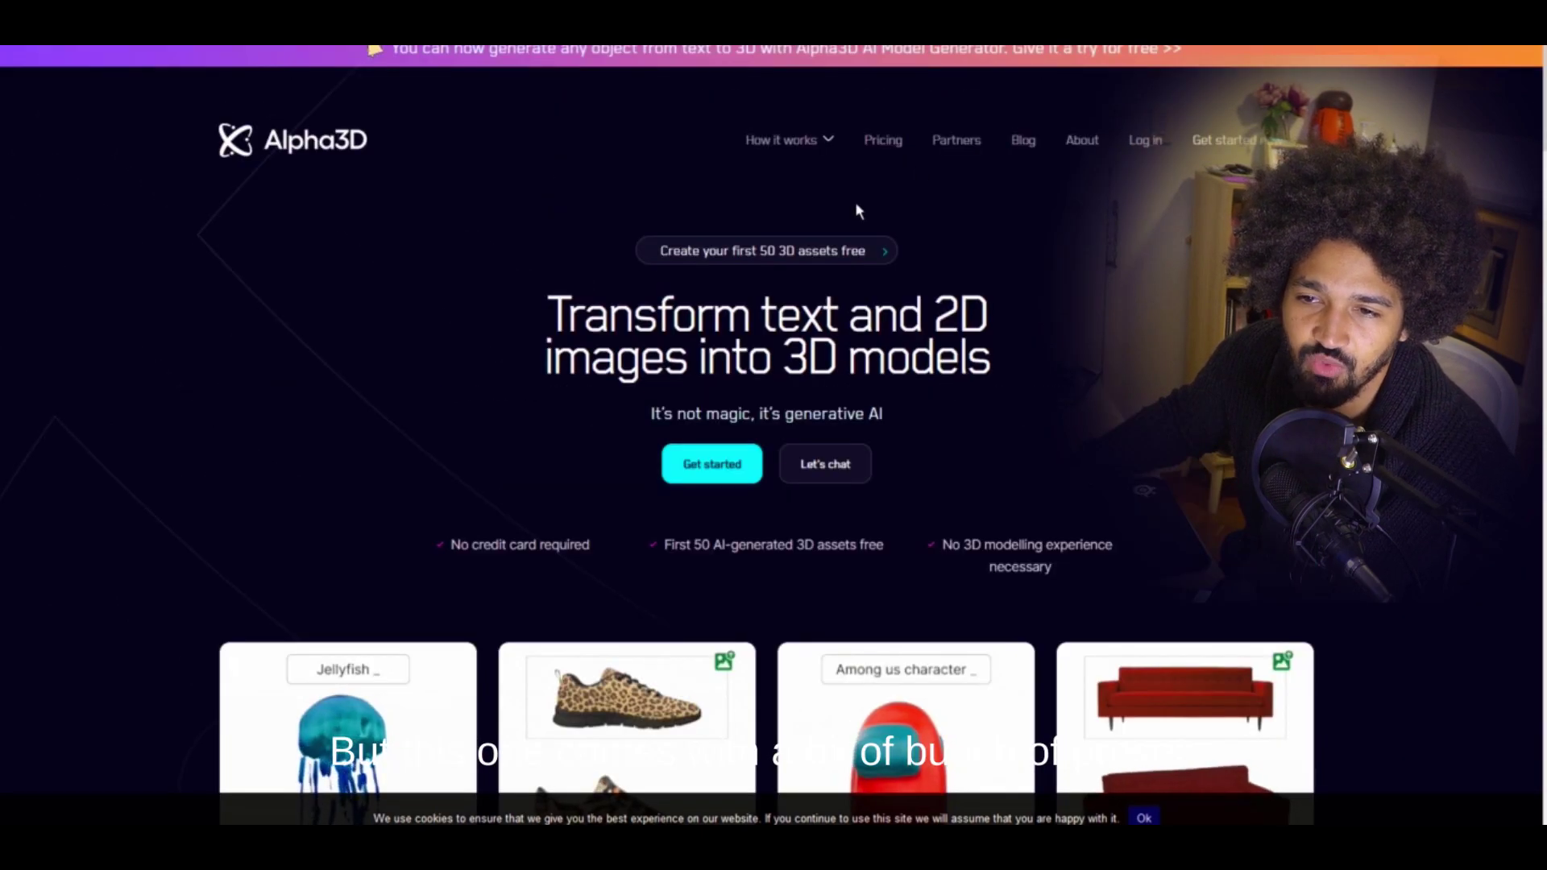
pyautogui.scroll(-5, 906, 556)
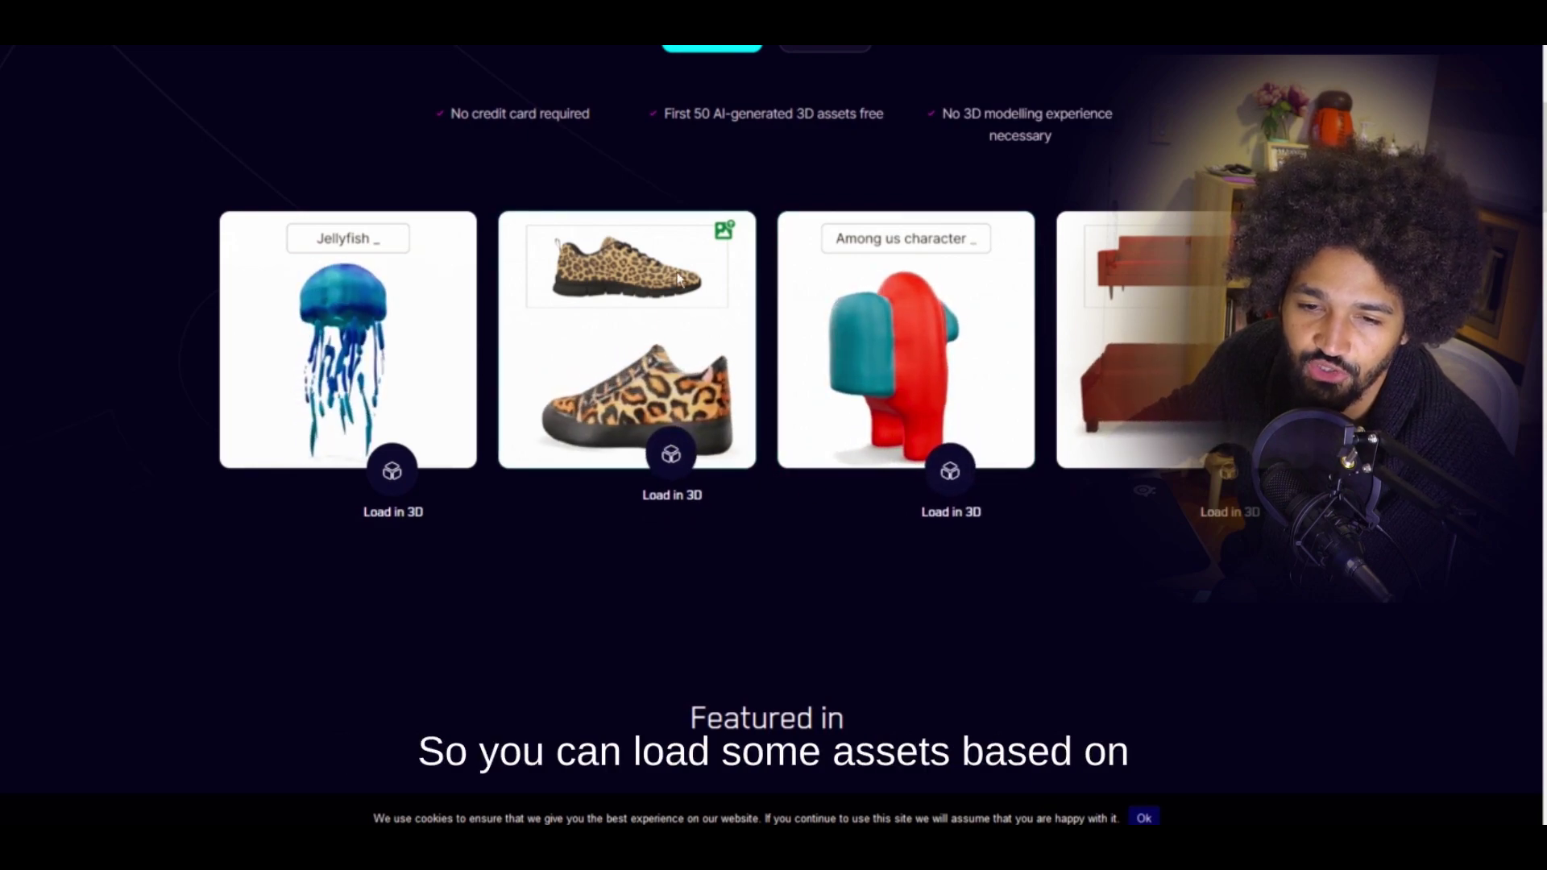
pyautogui.scroll(5, 753, 397)
pyautogui.scroll(-2, 569, 467)
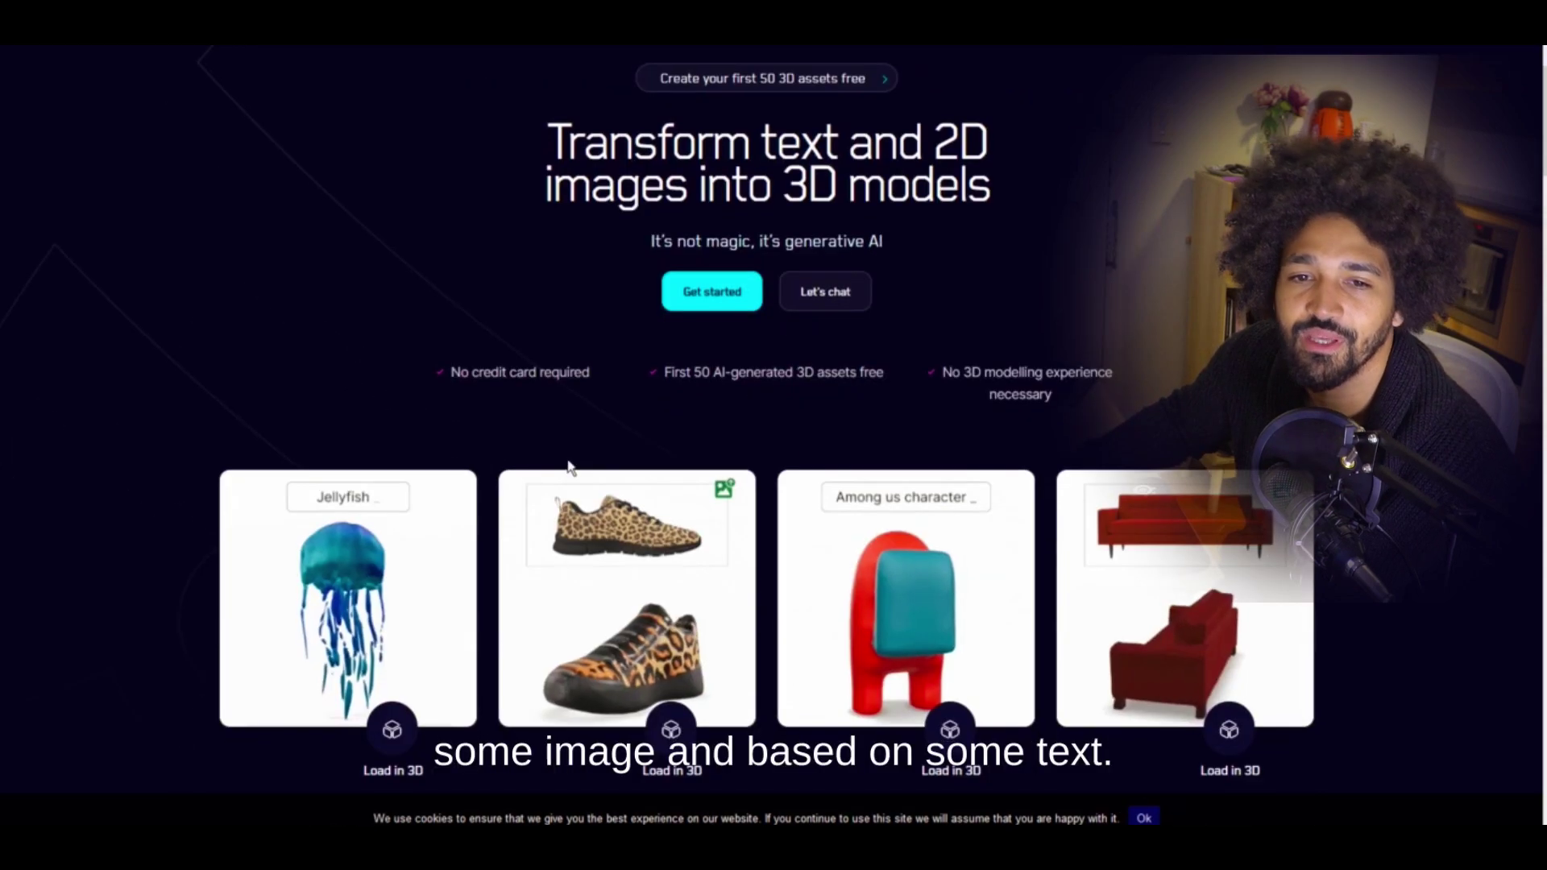
pyautogui.scroll(2, 1011, 224)
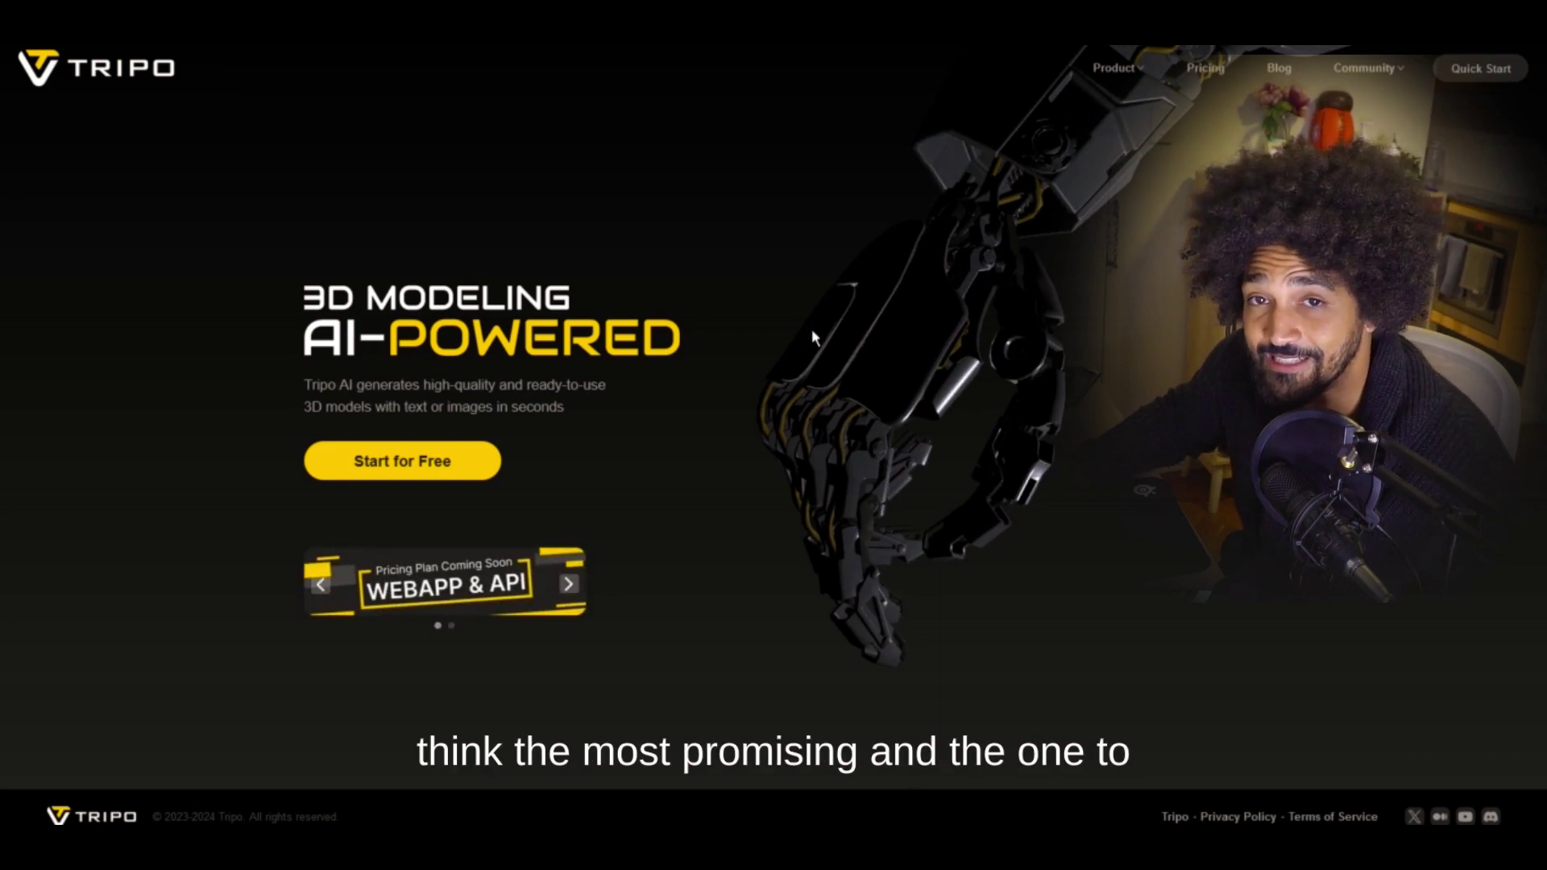
# - Quick-start Tripo, check the empty My Models and Favorite tabs, then return to Create
pyautogui.click(1483, 69)
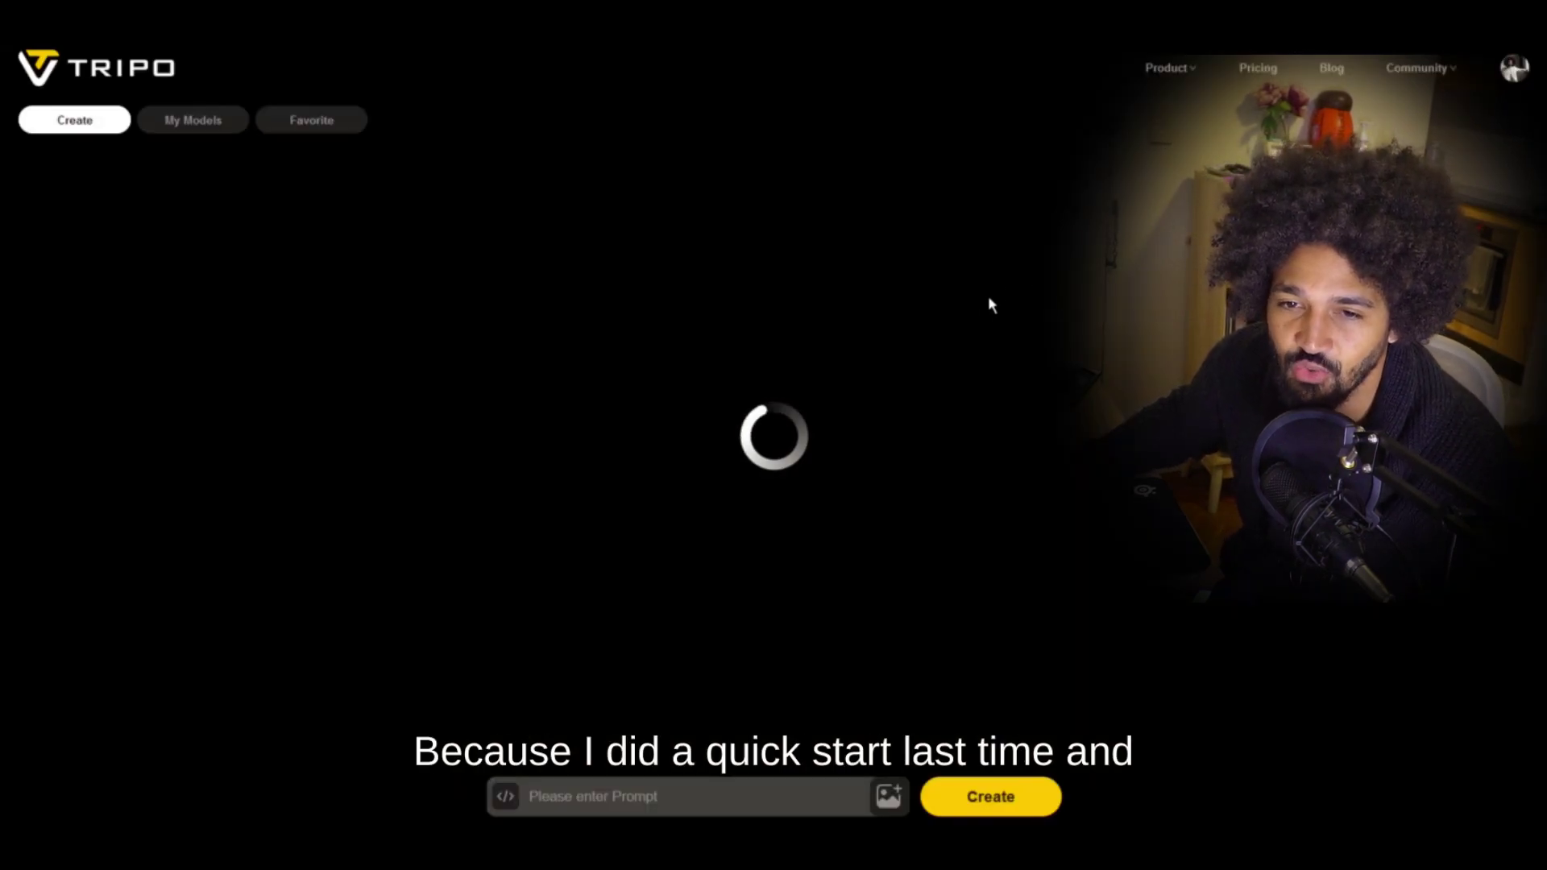
pyautogui.click(233, 127)
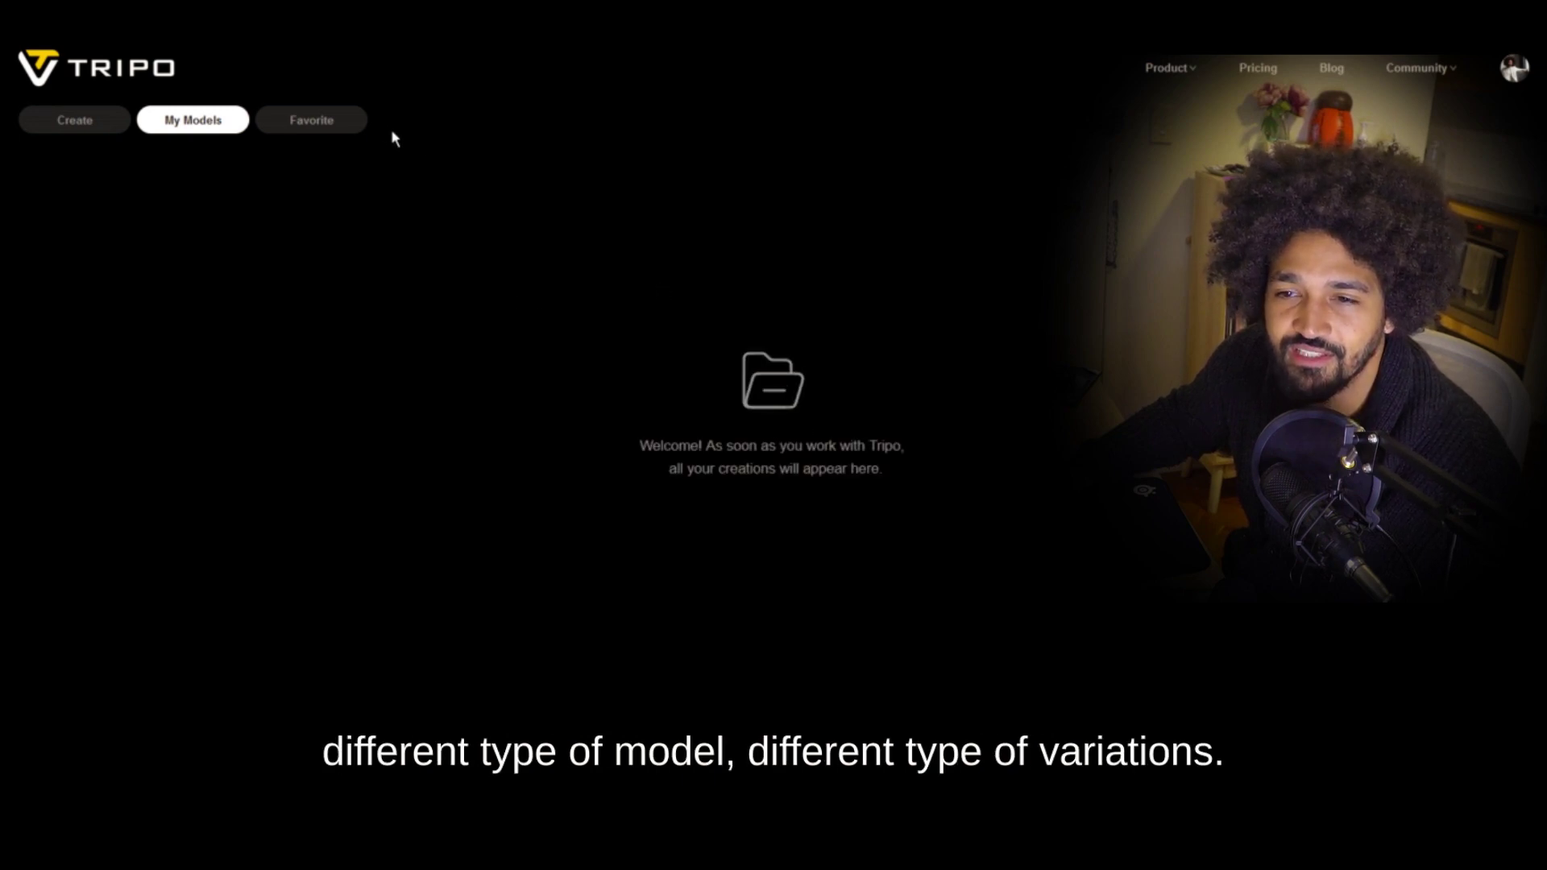
pyautogui.click(339, 123)
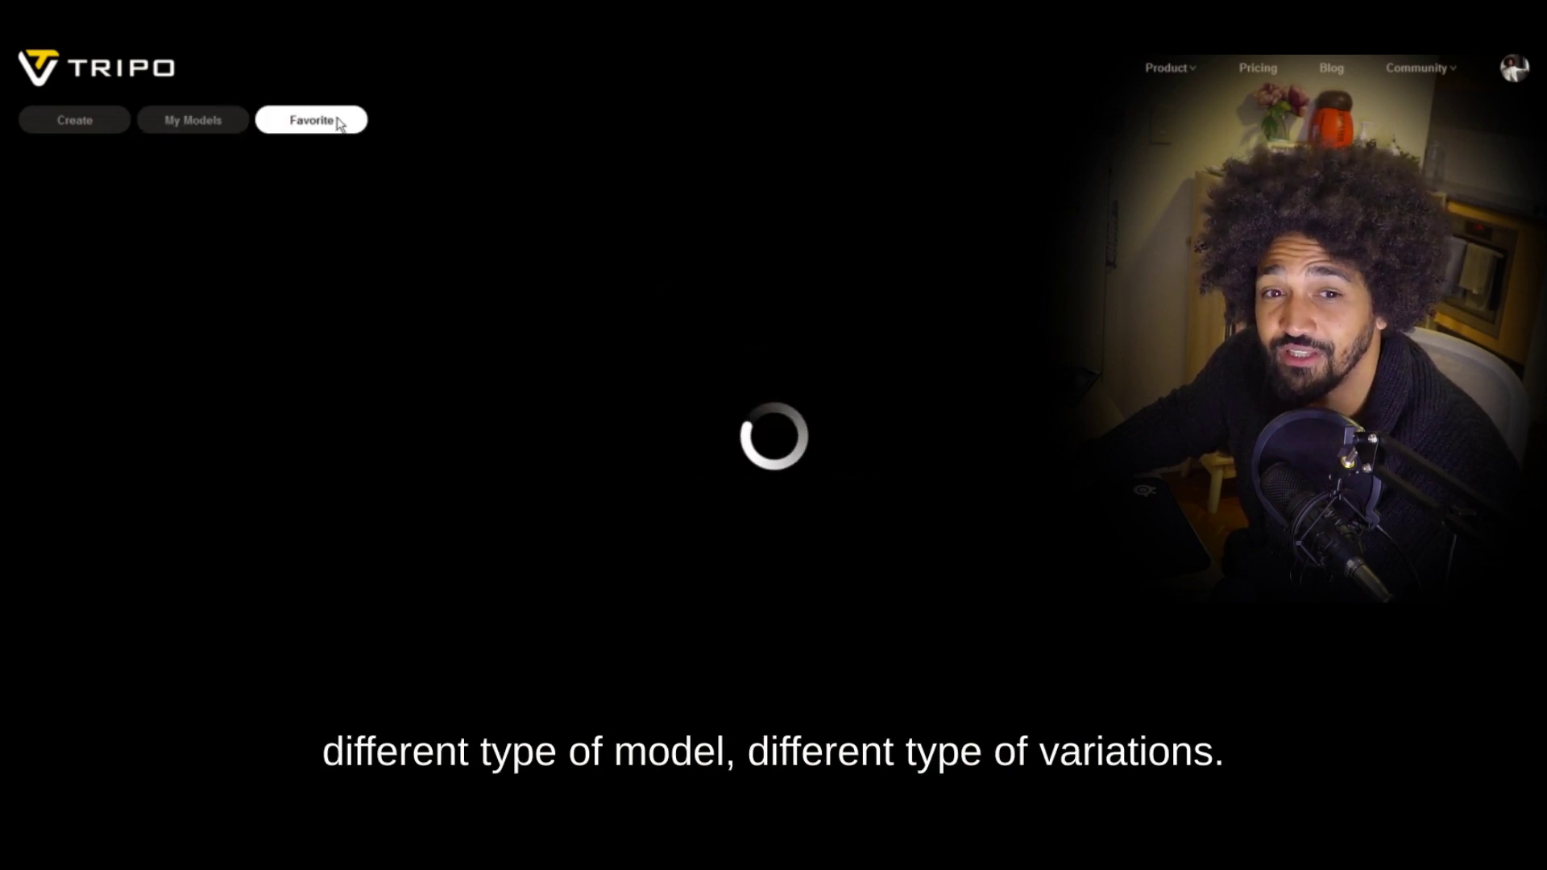
pyautogui.click(39, 124)
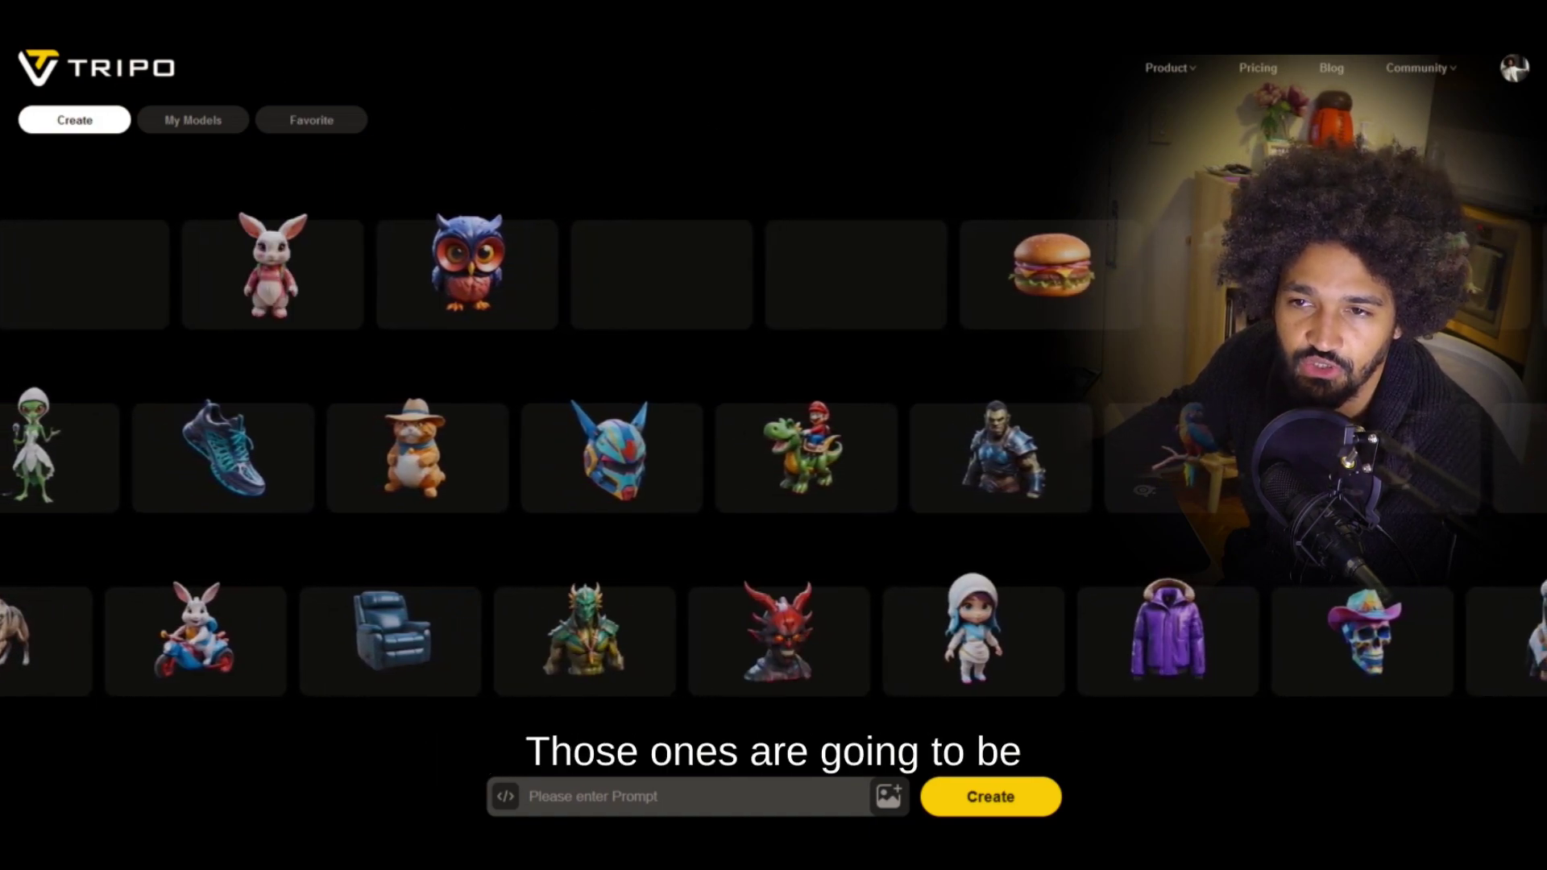
# - Show Tripo's plans: Basic $0, Professional $19.9 and Premium $139.9 per month
pyautogui.moveTo(1150, 74)
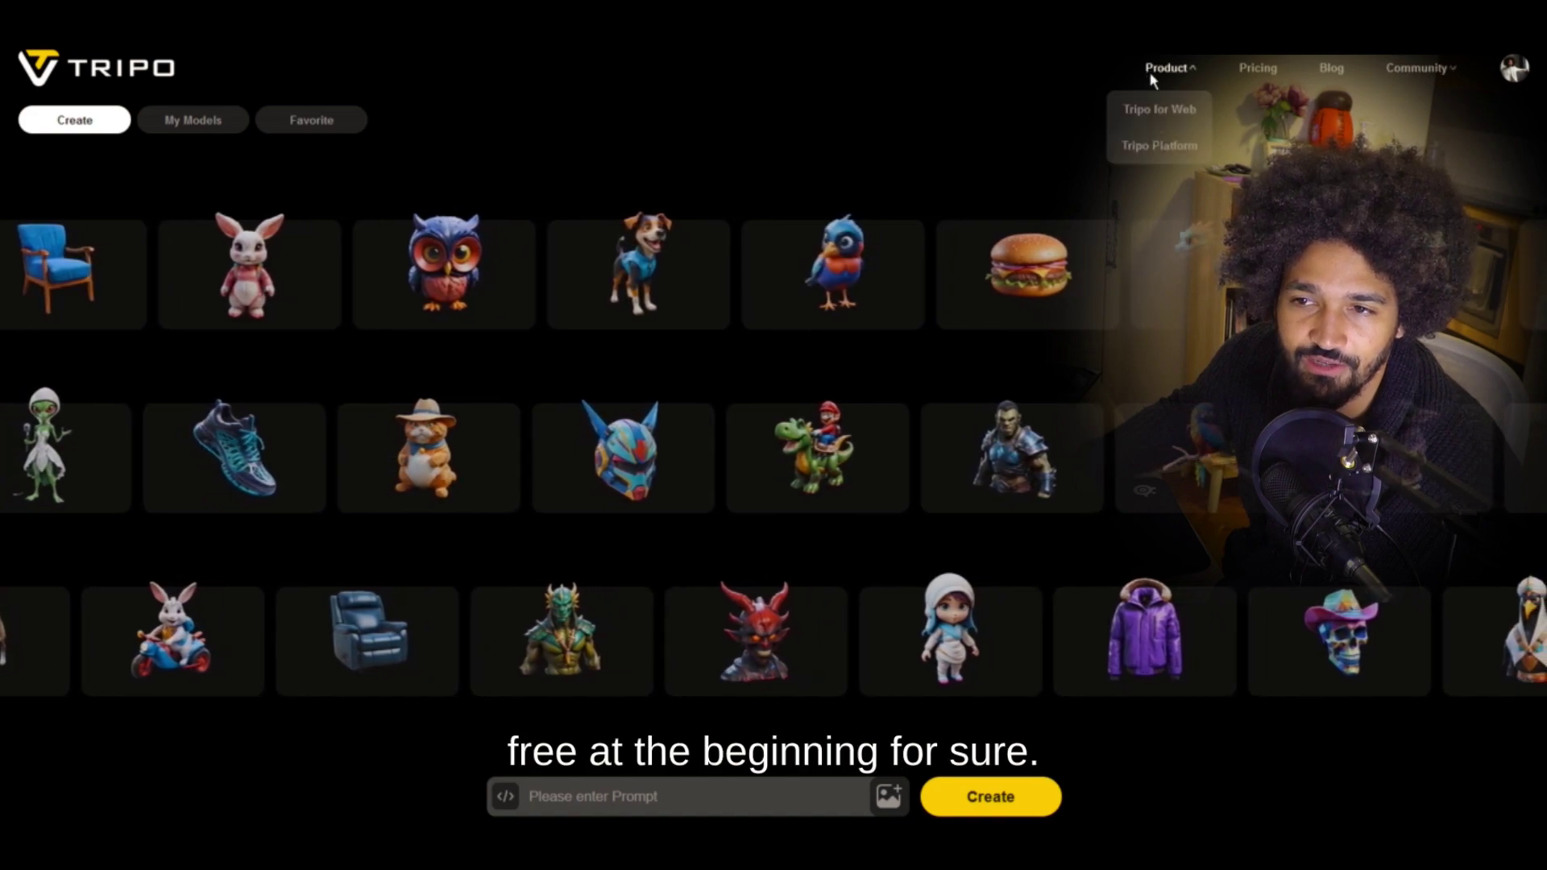
pyautogui.click(1256, 71)
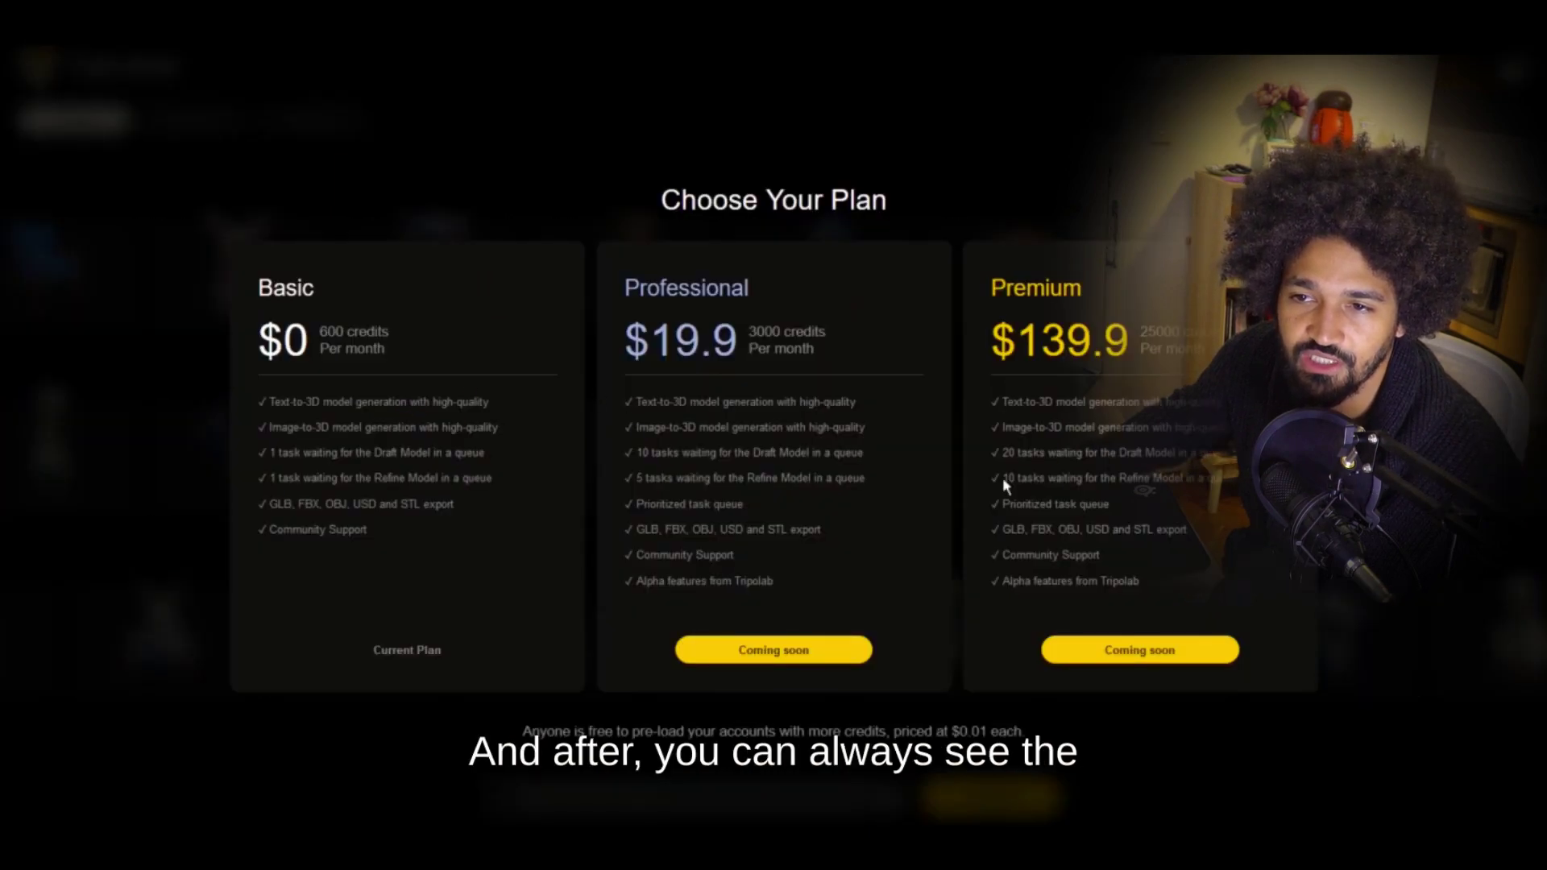